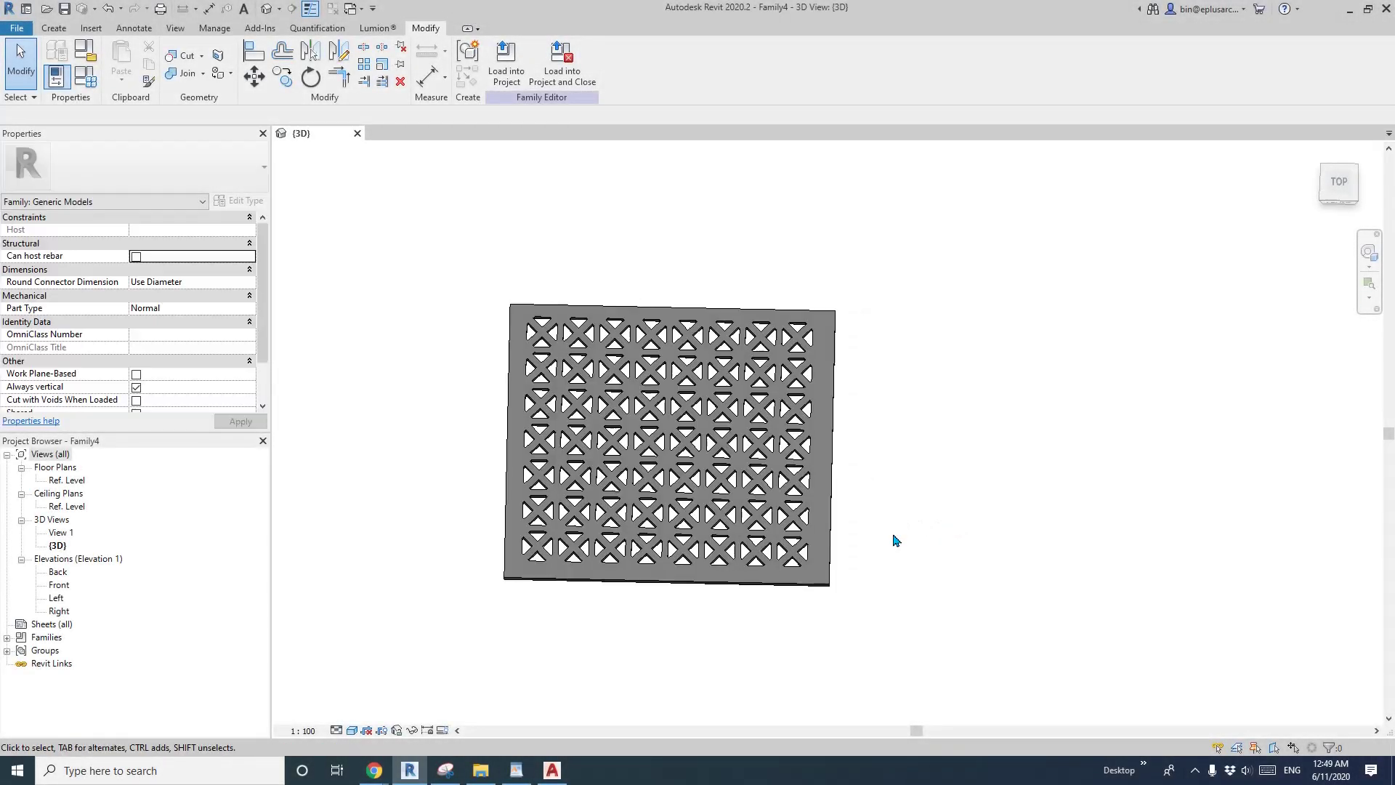
- Switch to AutoCAD and quick-save the O008.dwg X-pattern drawing
middle_click_drag(899, 538, 902, 526, "shift")
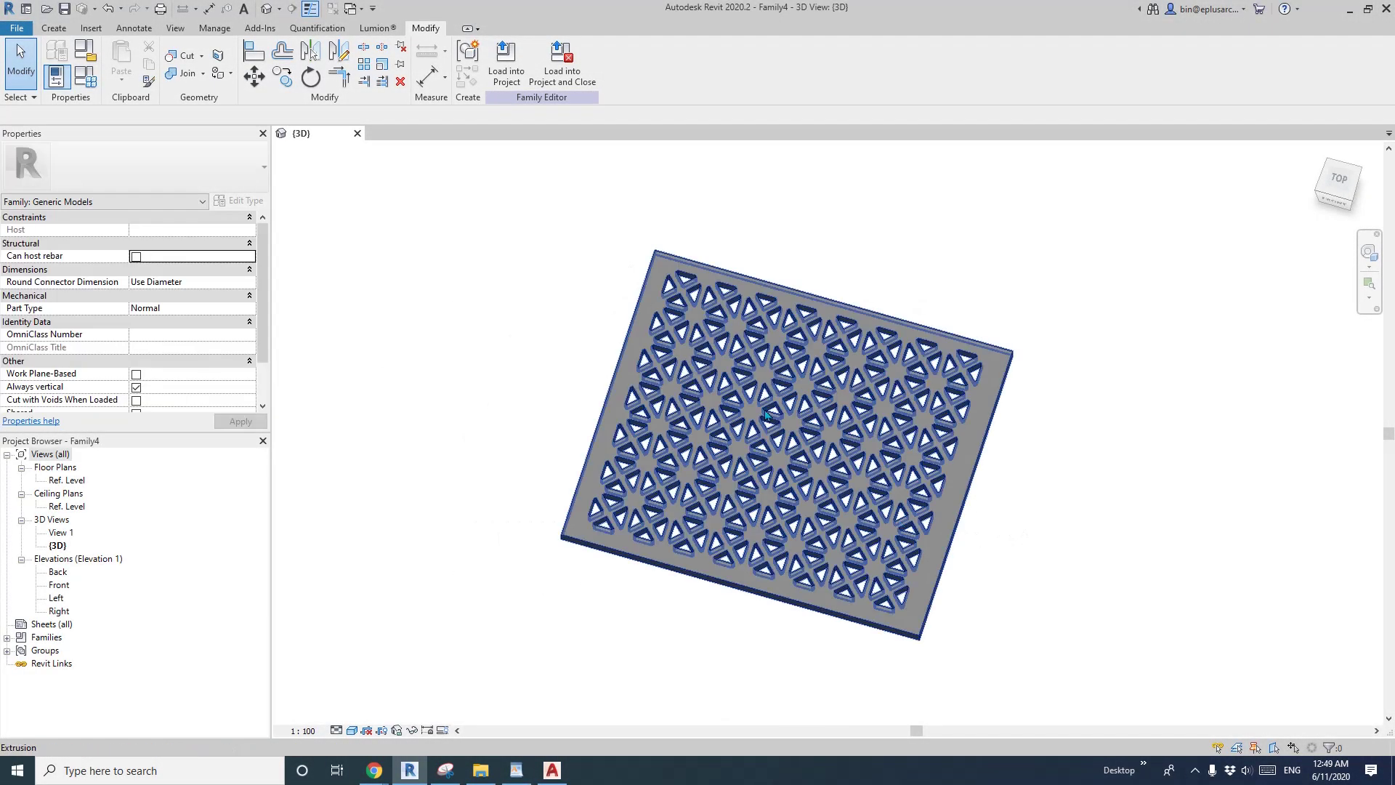
mouse_move(773, 478)
middle_mouse_down("shift")
mouse_move(753, 487)
mouse_move(678, 341)
middle_mouse_up("shift")
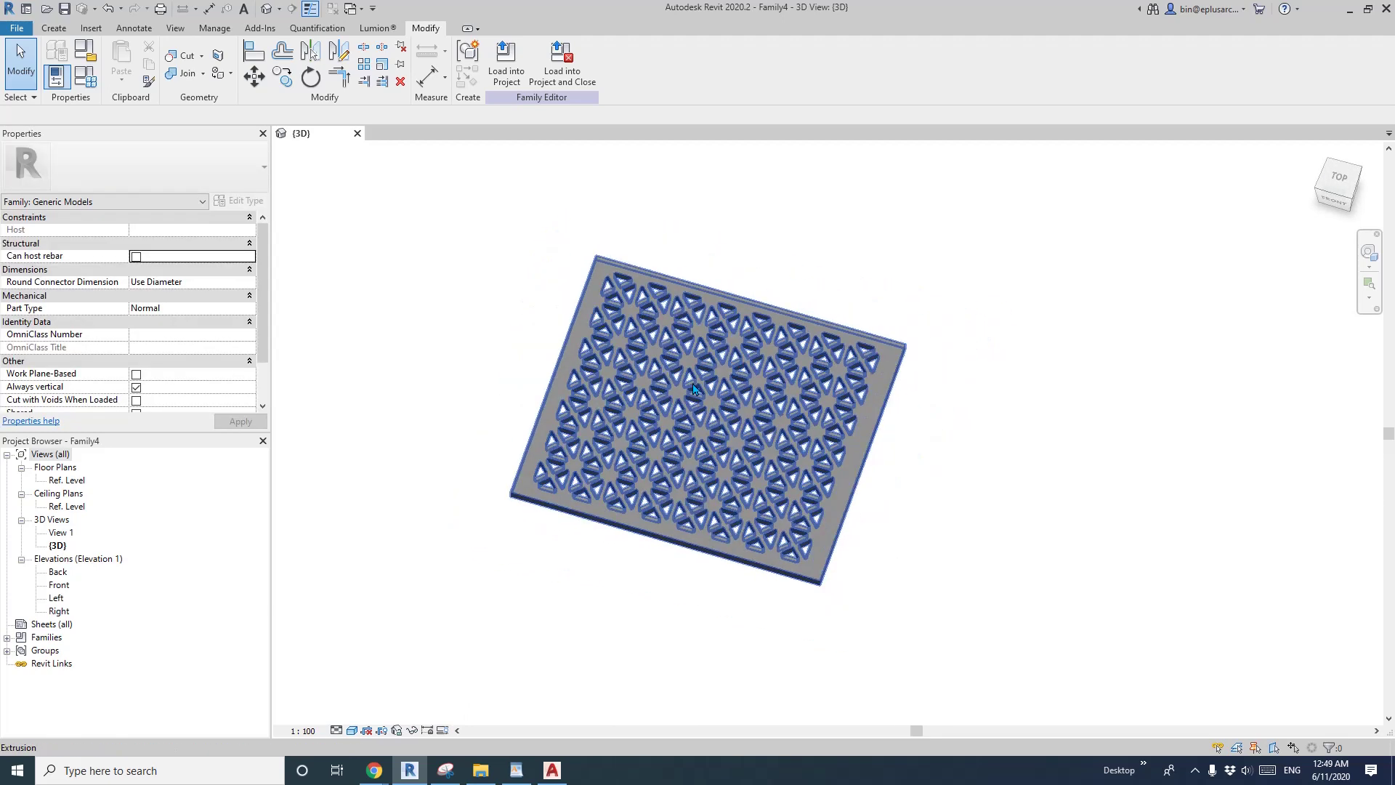
scroll(688, 398, "down", 2)
scroll(690, 423, "up", 2)
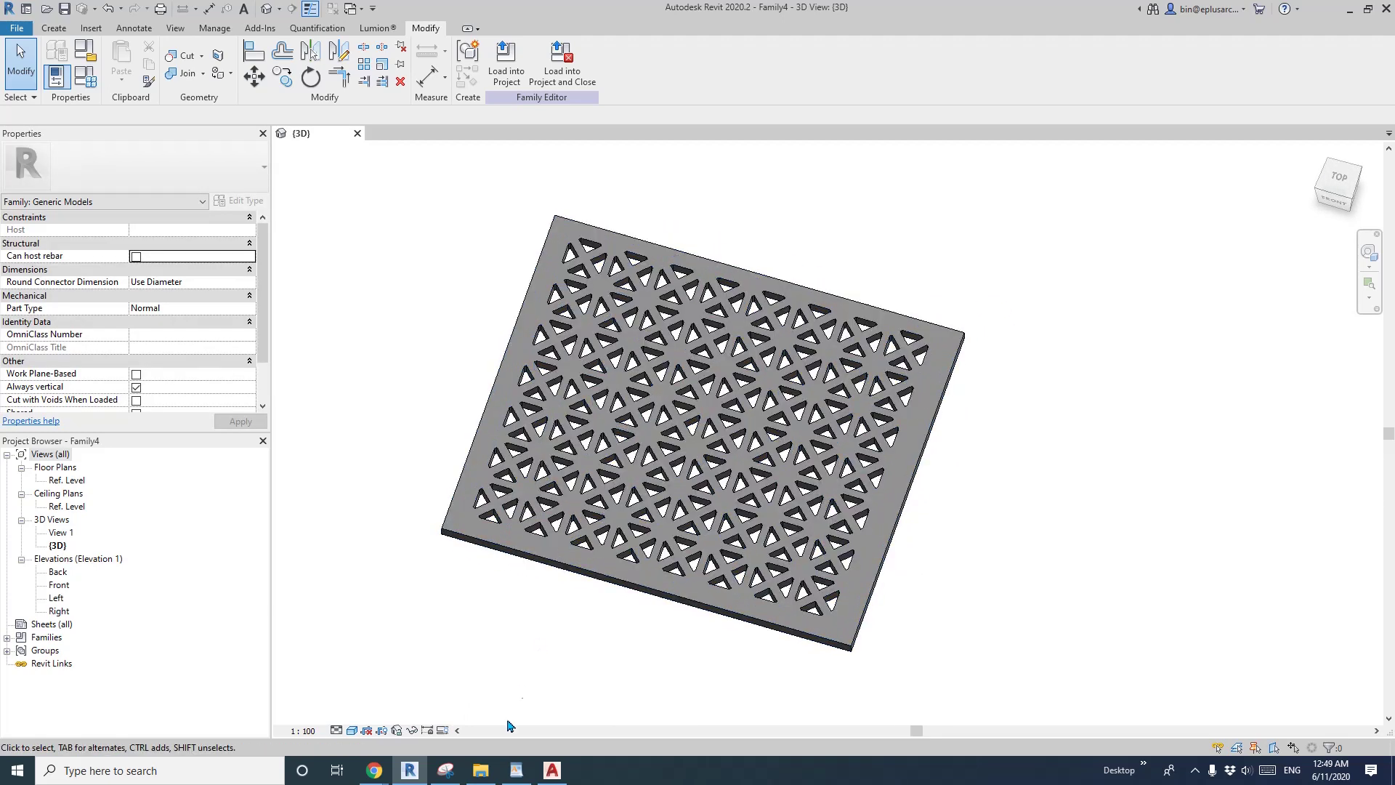
left_click(553, 773)
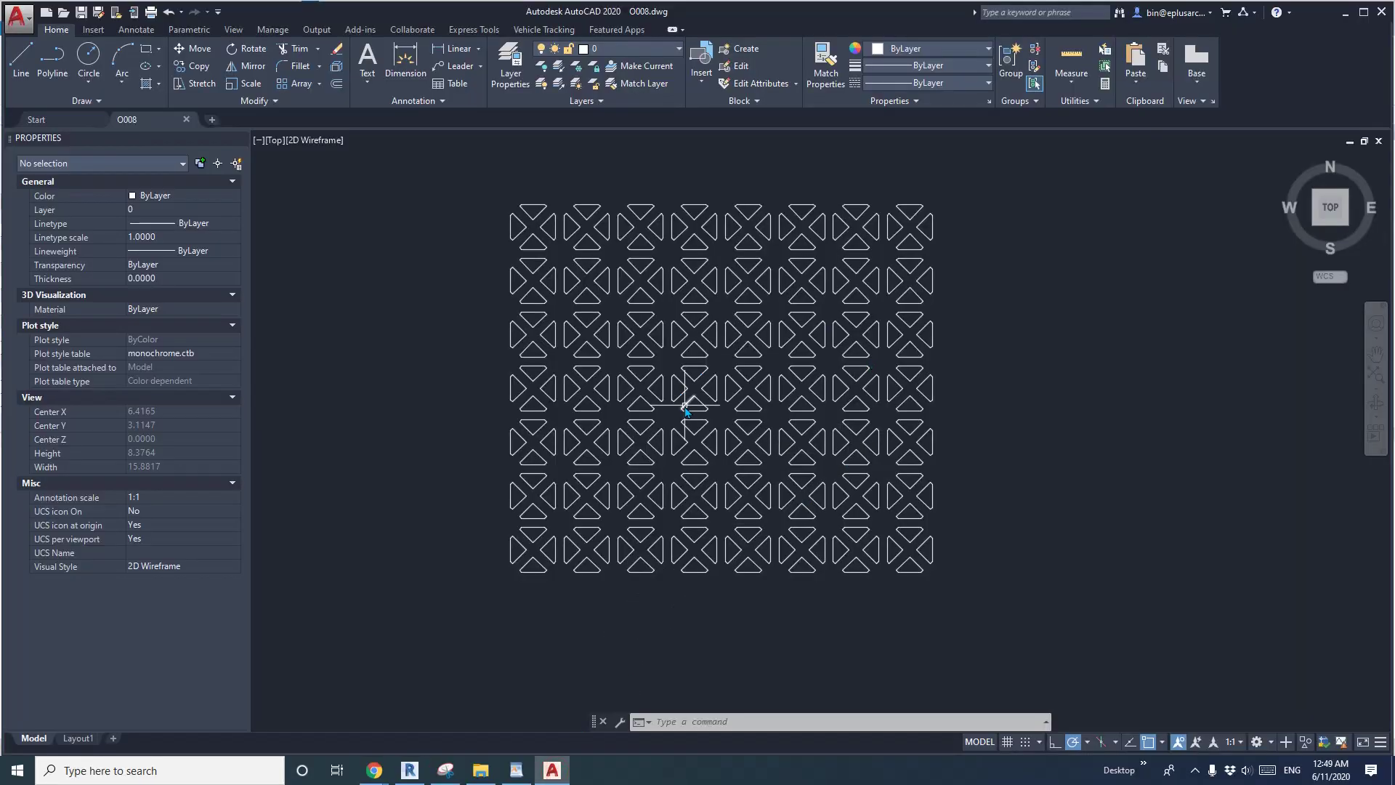
middle_click_drag(687, 406, 667, 414)
scroll(704, 423, "down", 2)
key("ctrl+s")
key("Escape")
key("Escape")
scroll(607, 467, "up", 1)
scroll(623, 390, "up", 1)
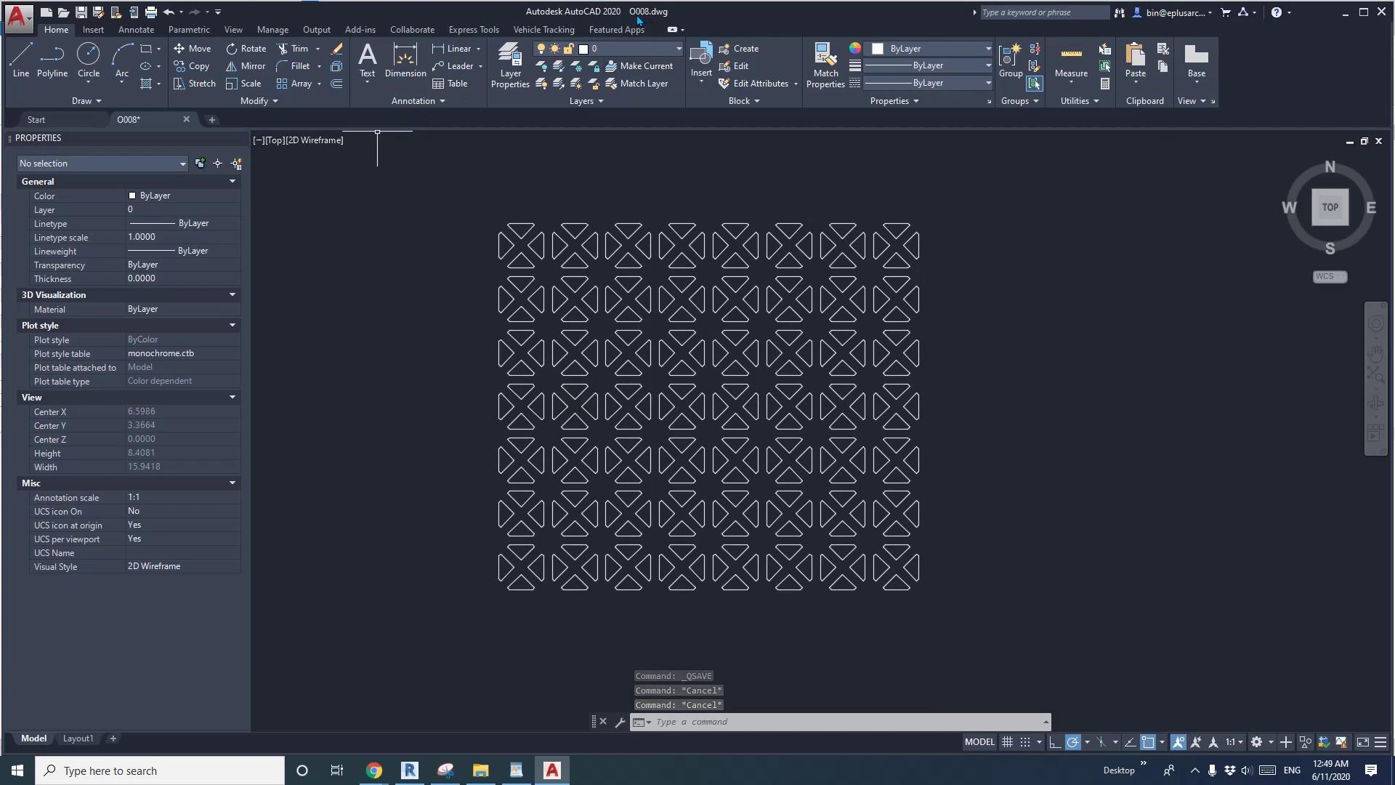
- Pan around the O008 pattern and cancel the stray edge and window selections
middle_click_drag(703, 389, 679, 368)
key("Escape")
middle_click_drag(703, 453, 723, 472)
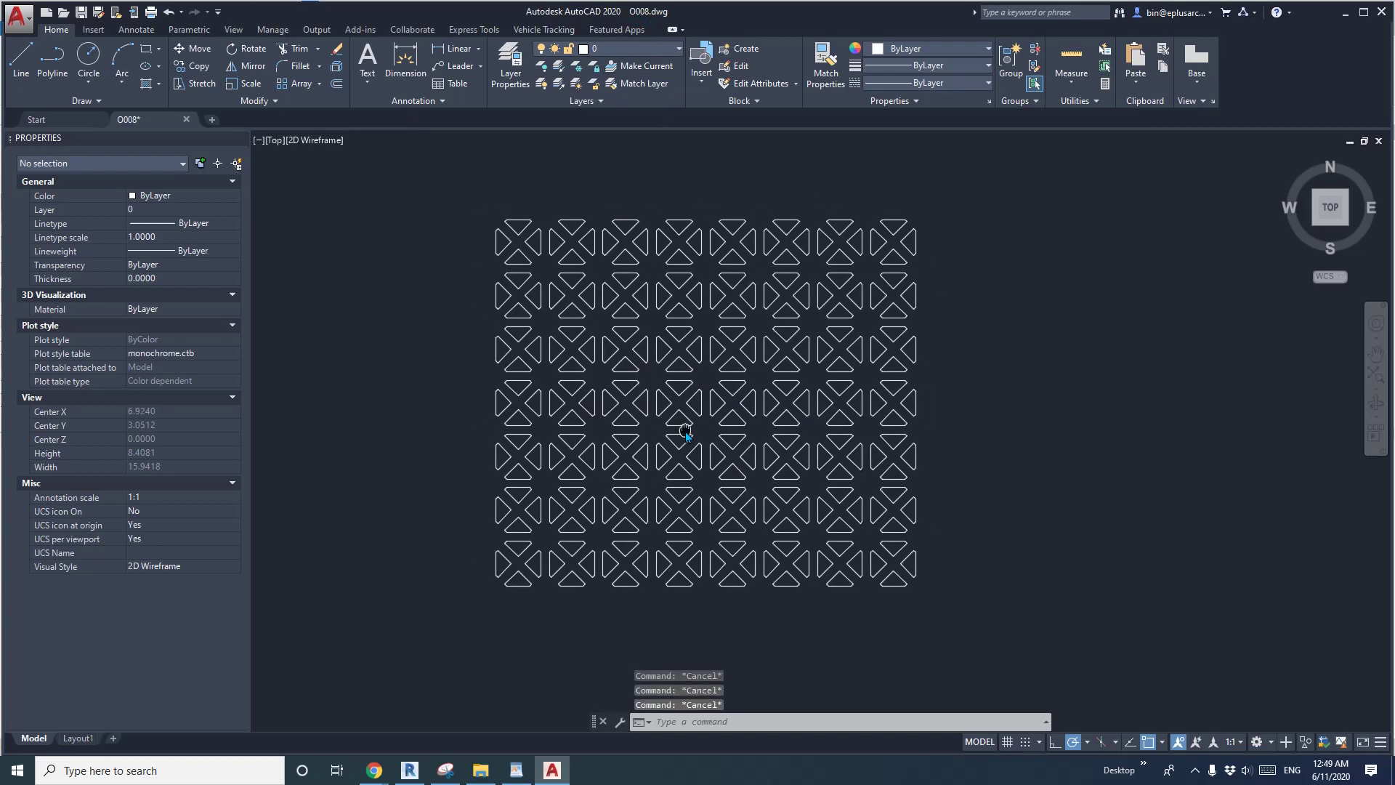
left_click(935, 415)
scroll(916, 398, "up", 4)
left_click(928, 394)
left_click(976, 403)
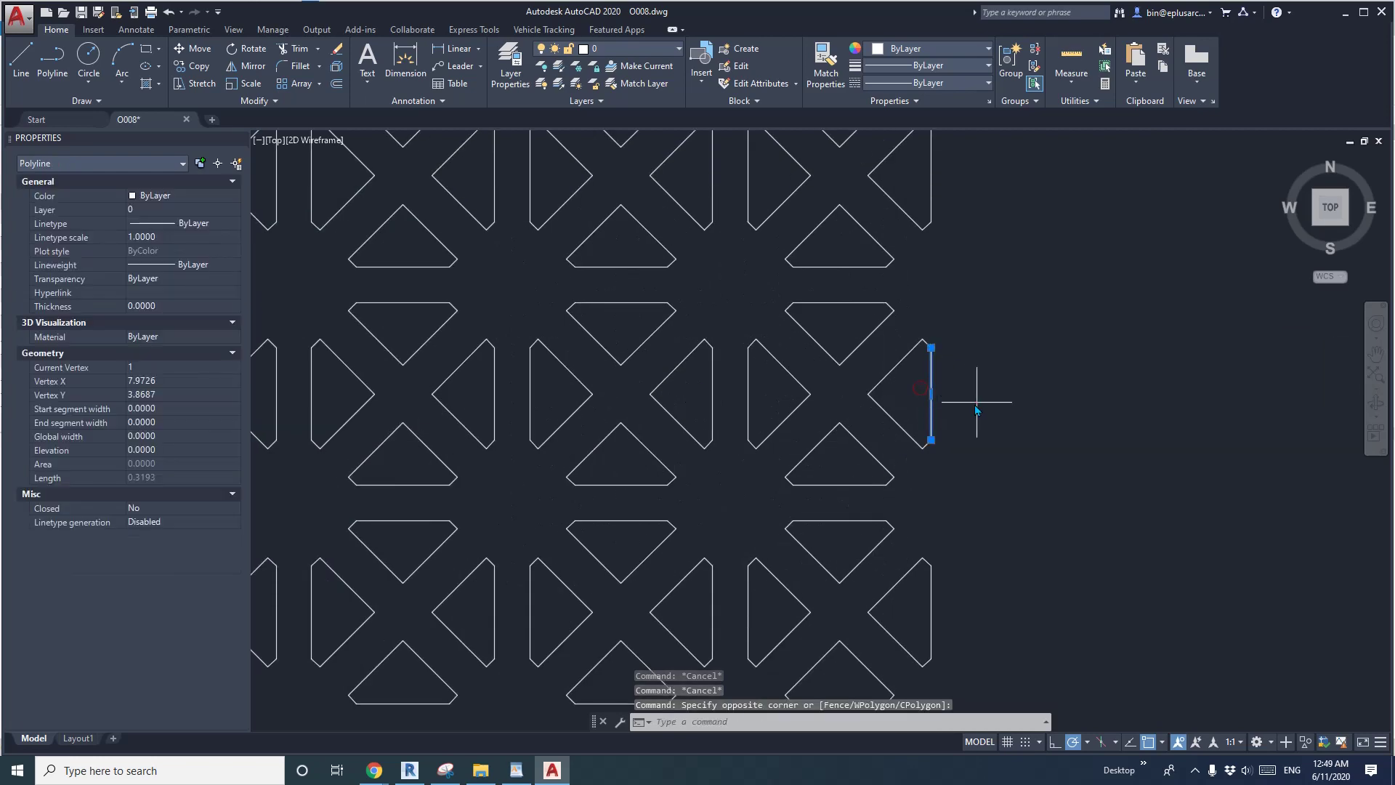
key("Escape")
left_click(903, 374)
key("Escape")
scroll(896, 384, "down", 5)
key("Escape")
scroll(896, 385, "down", 3)
scroll(865, 392, "up", 4)
scroll(851, 393, "down", 2)
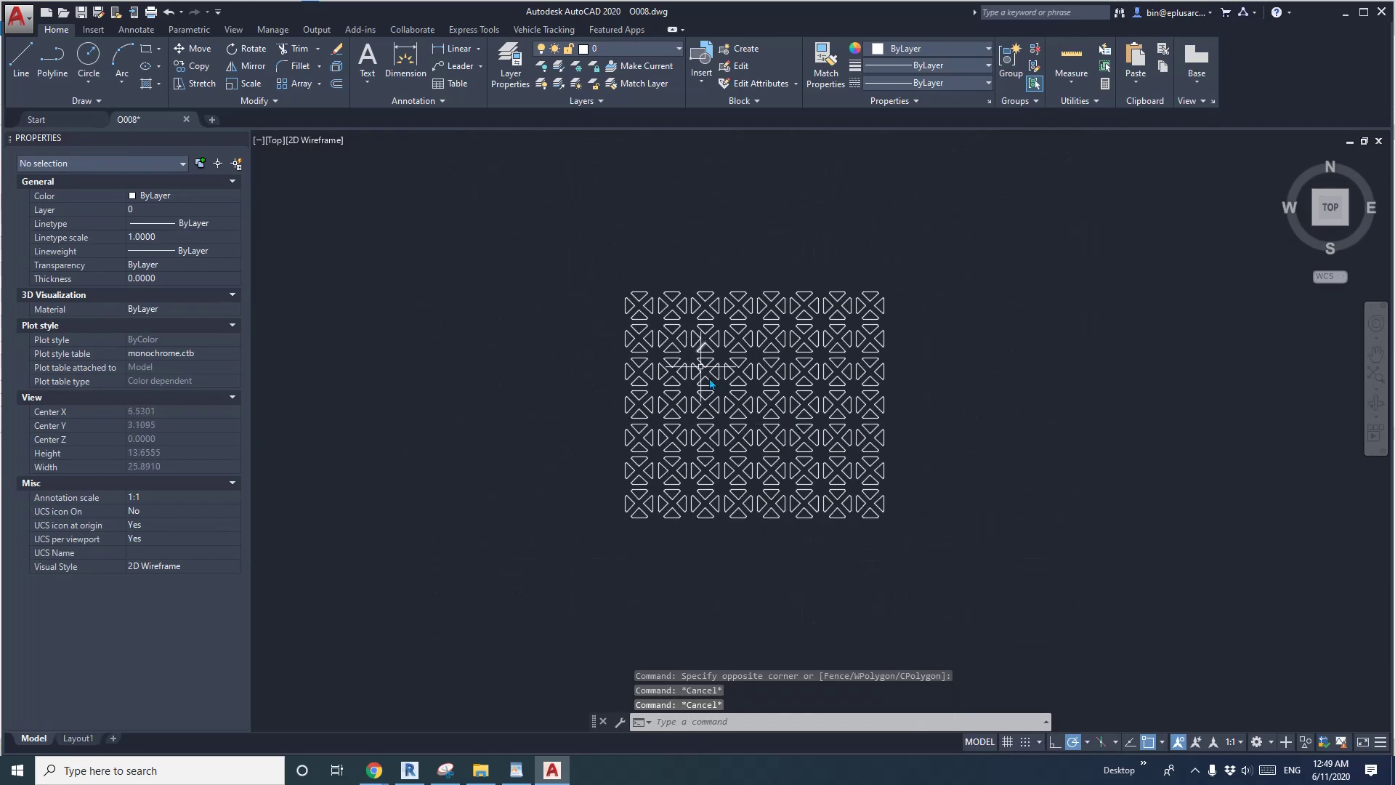
scroll(721, 380, "up", 2)
left_click(474, 223)
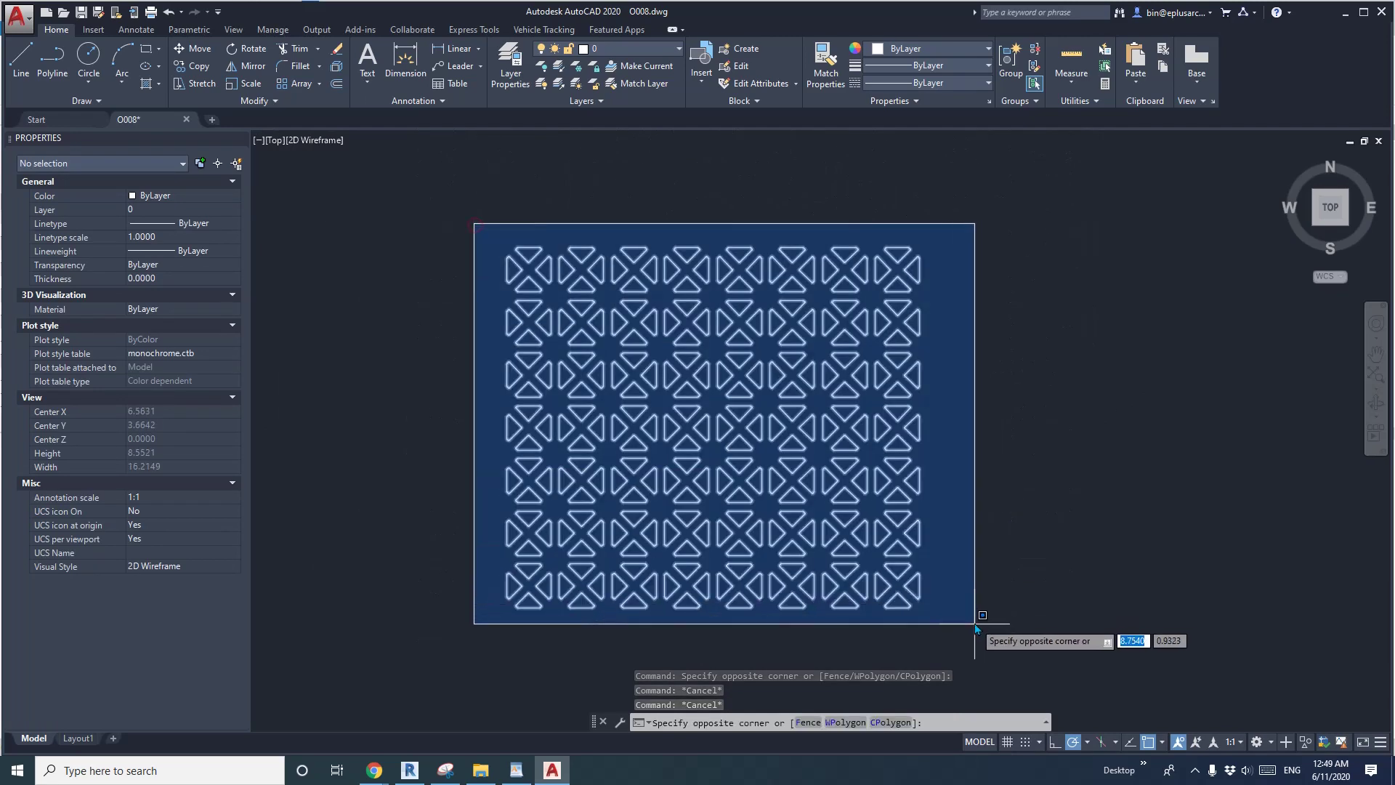
key("Escape")
- Close the old panel family without saving and create one from Metric Generic Model.rft
left_click(409, 770)
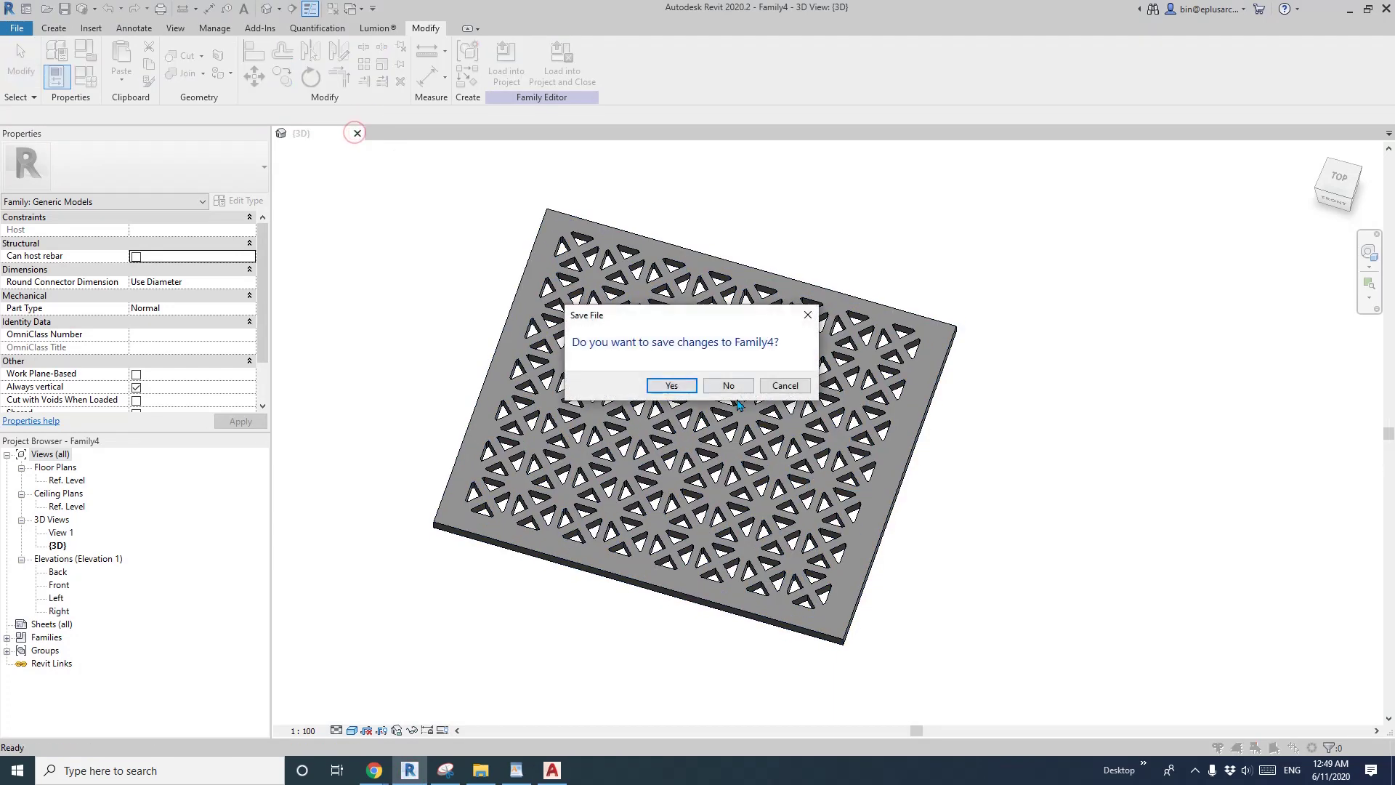
left_click(730, 387)
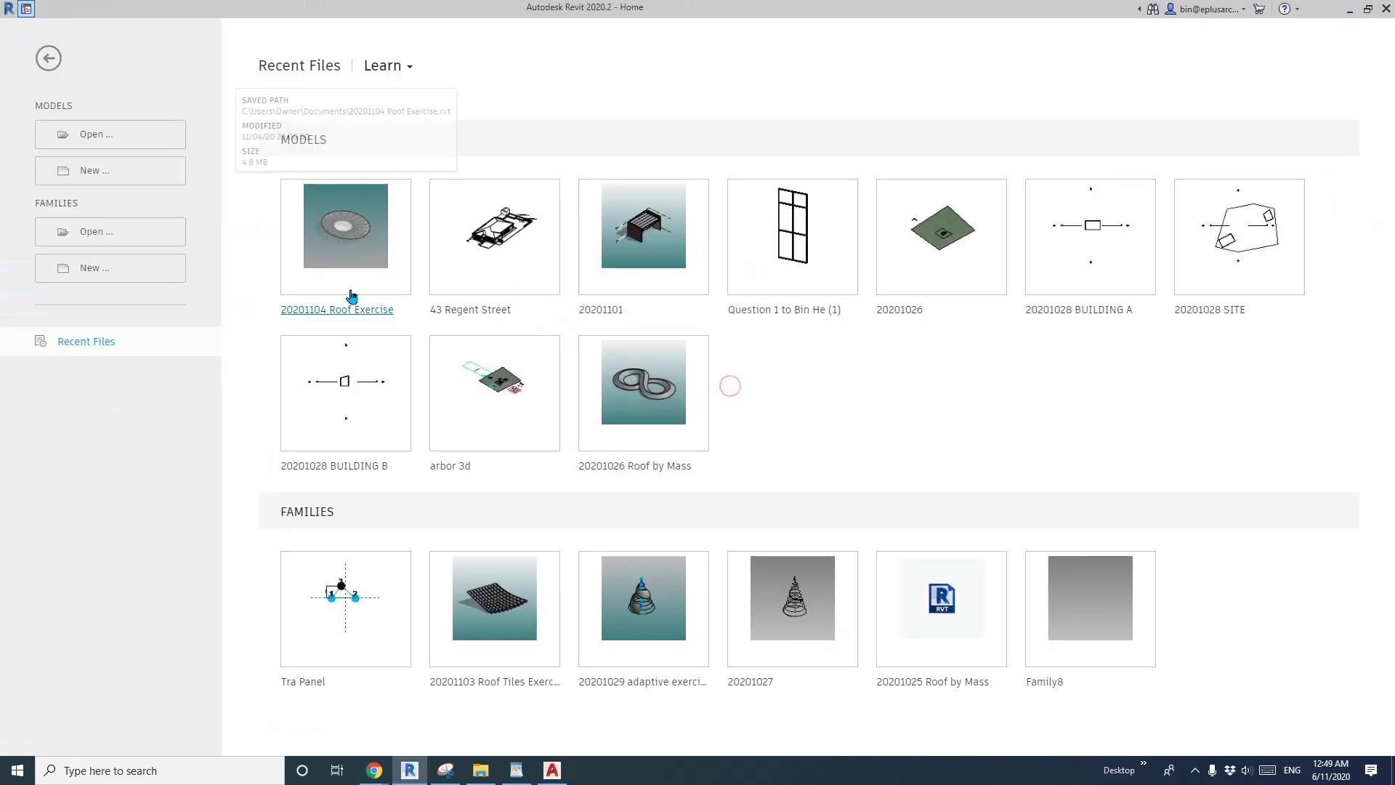
left_click(113, 272)
left_click(649, 334)
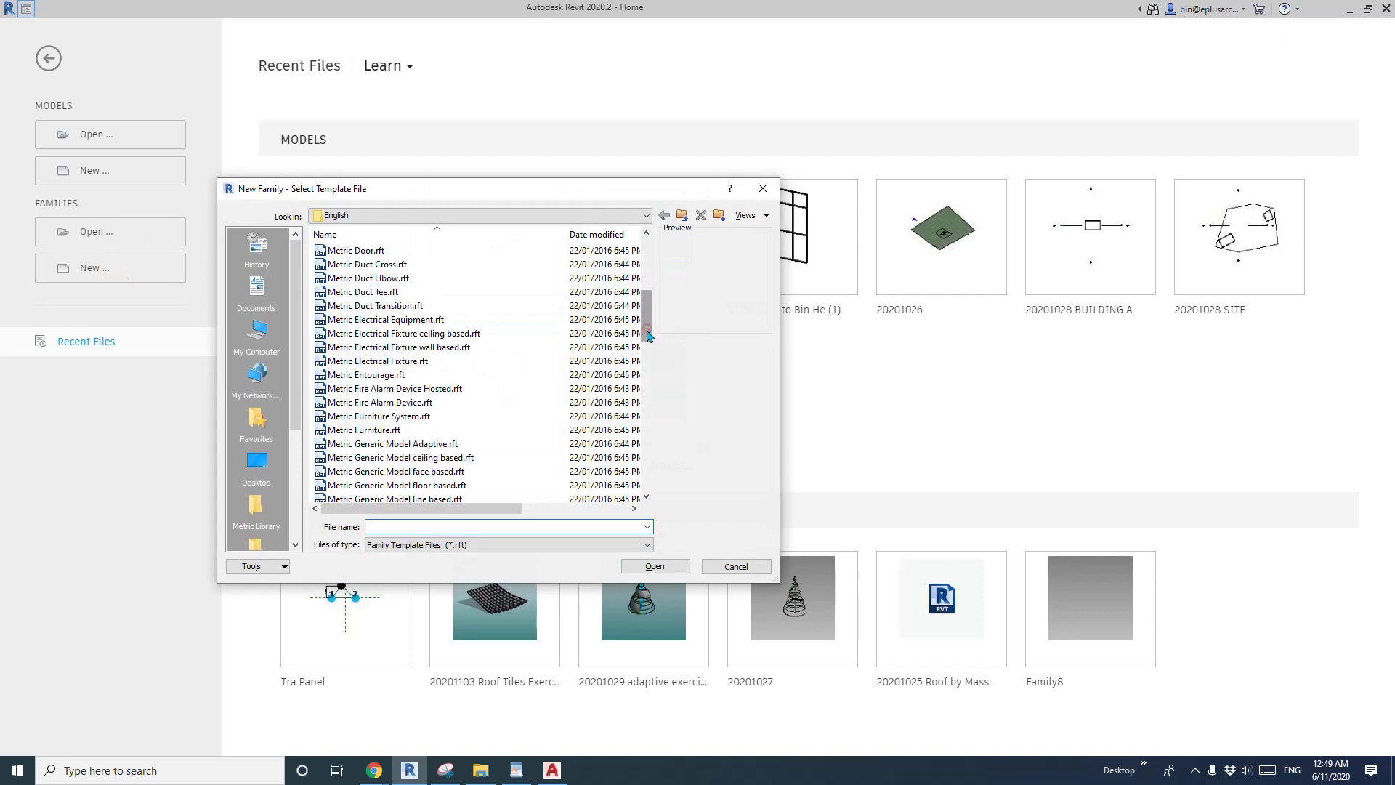
left_click(325, 376)
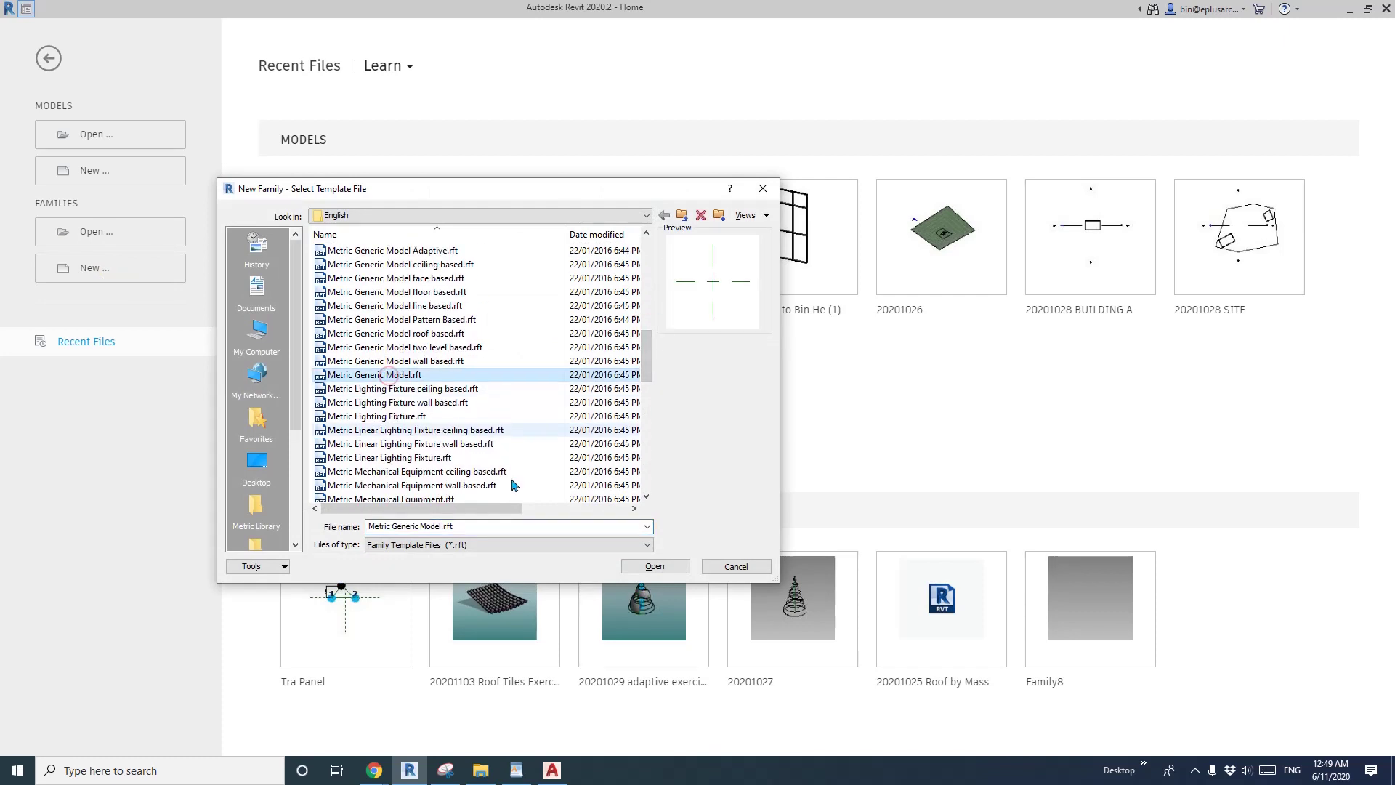
left_click(652, 566)
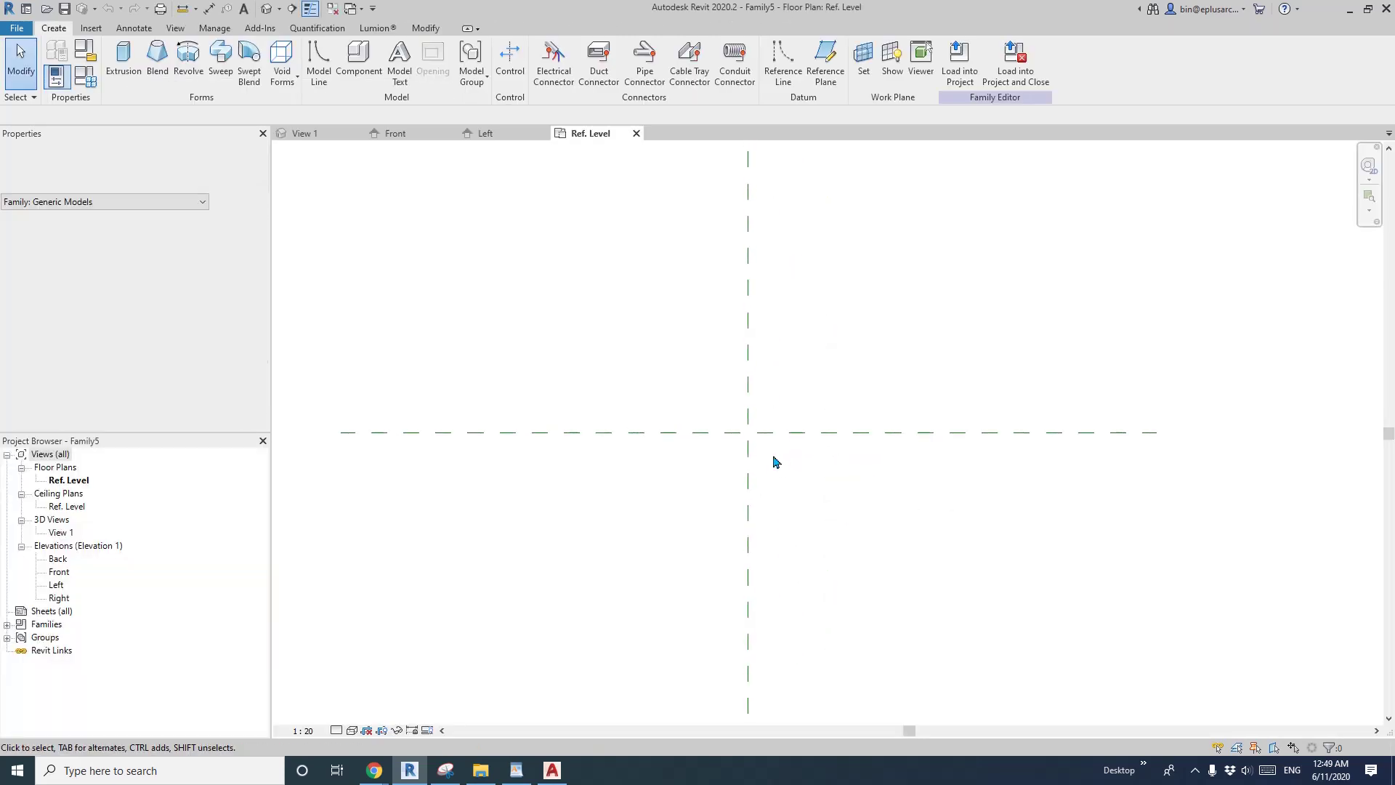
- Start an extrusion, then import O008.dwg into the reference-level plan with Import CAD
left_click(131, 67)
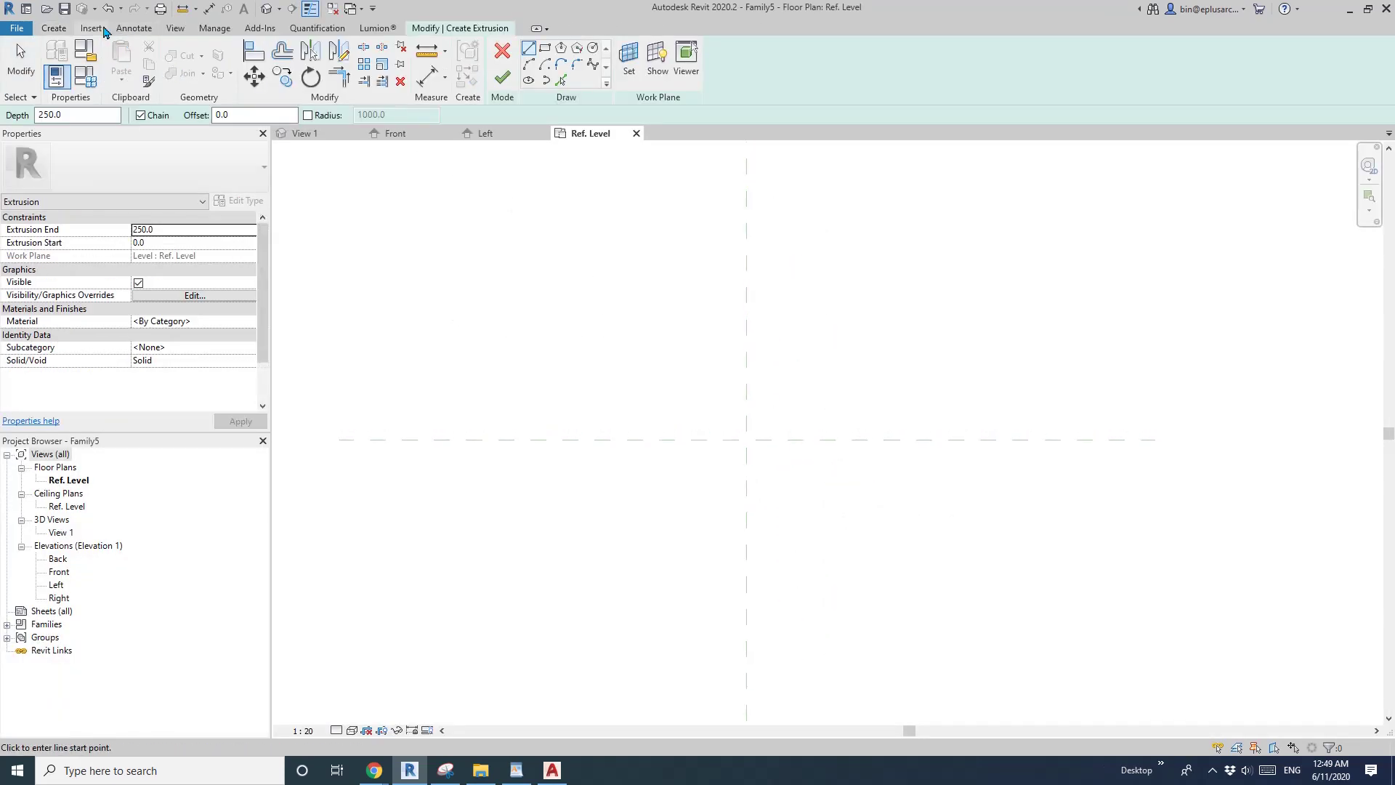
left_click(92, 29)
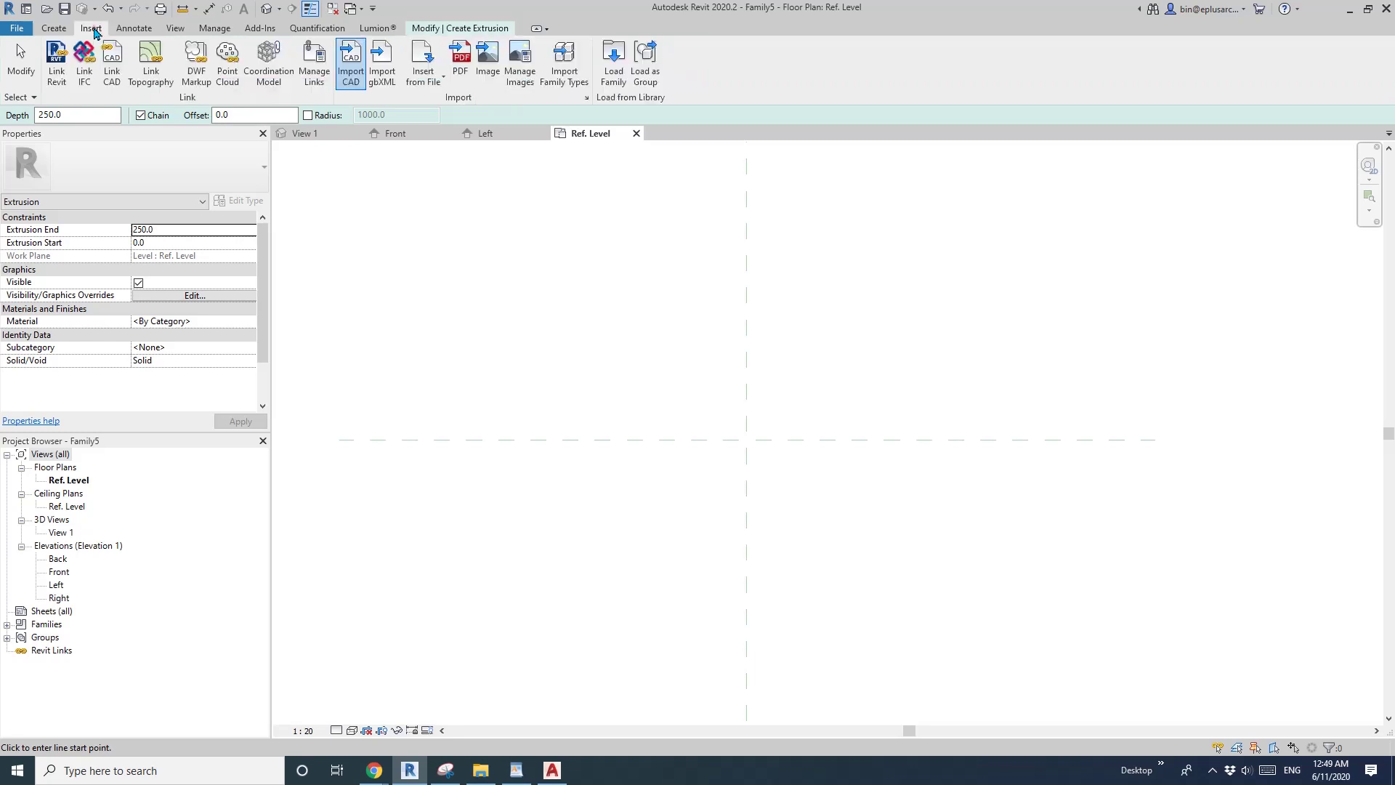
left_click(353, 77)
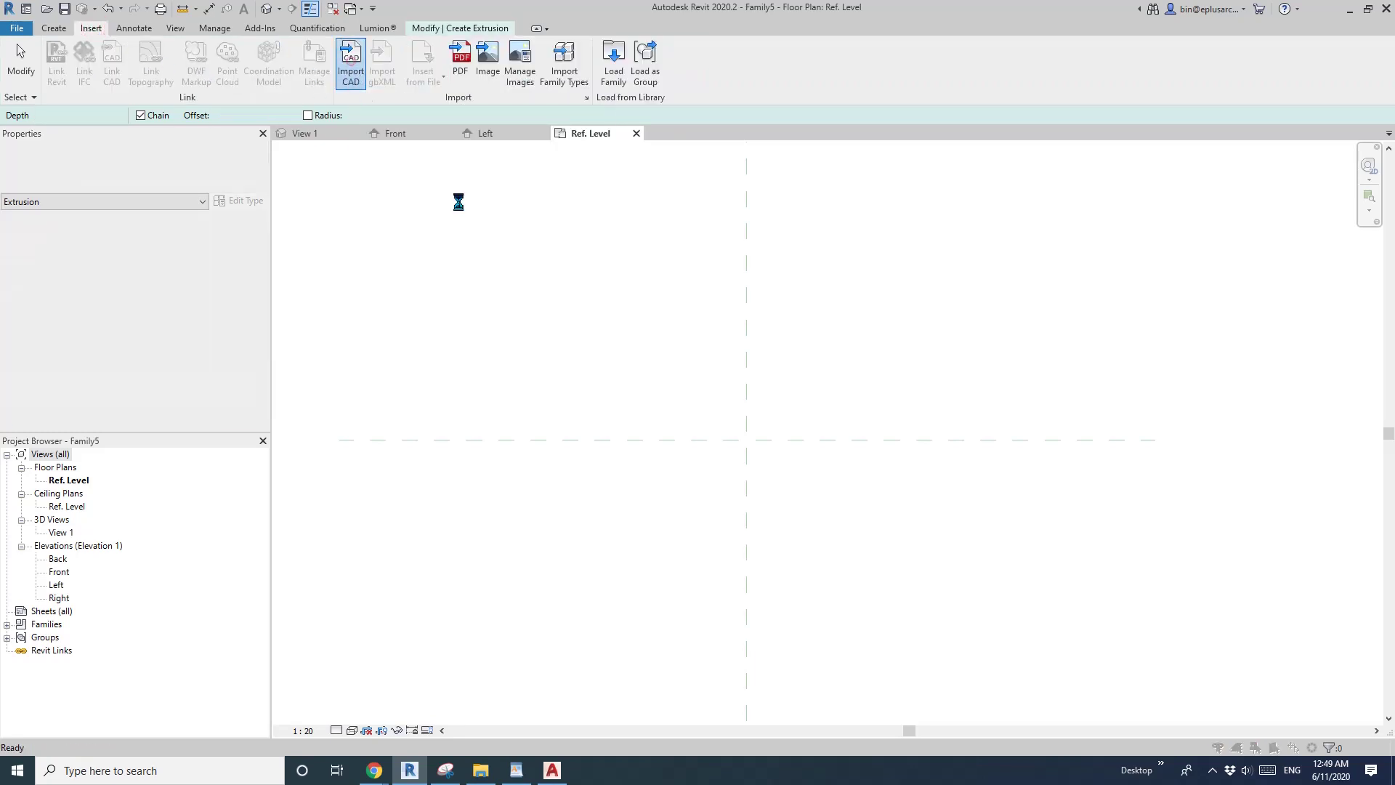
left_click(822, 360)
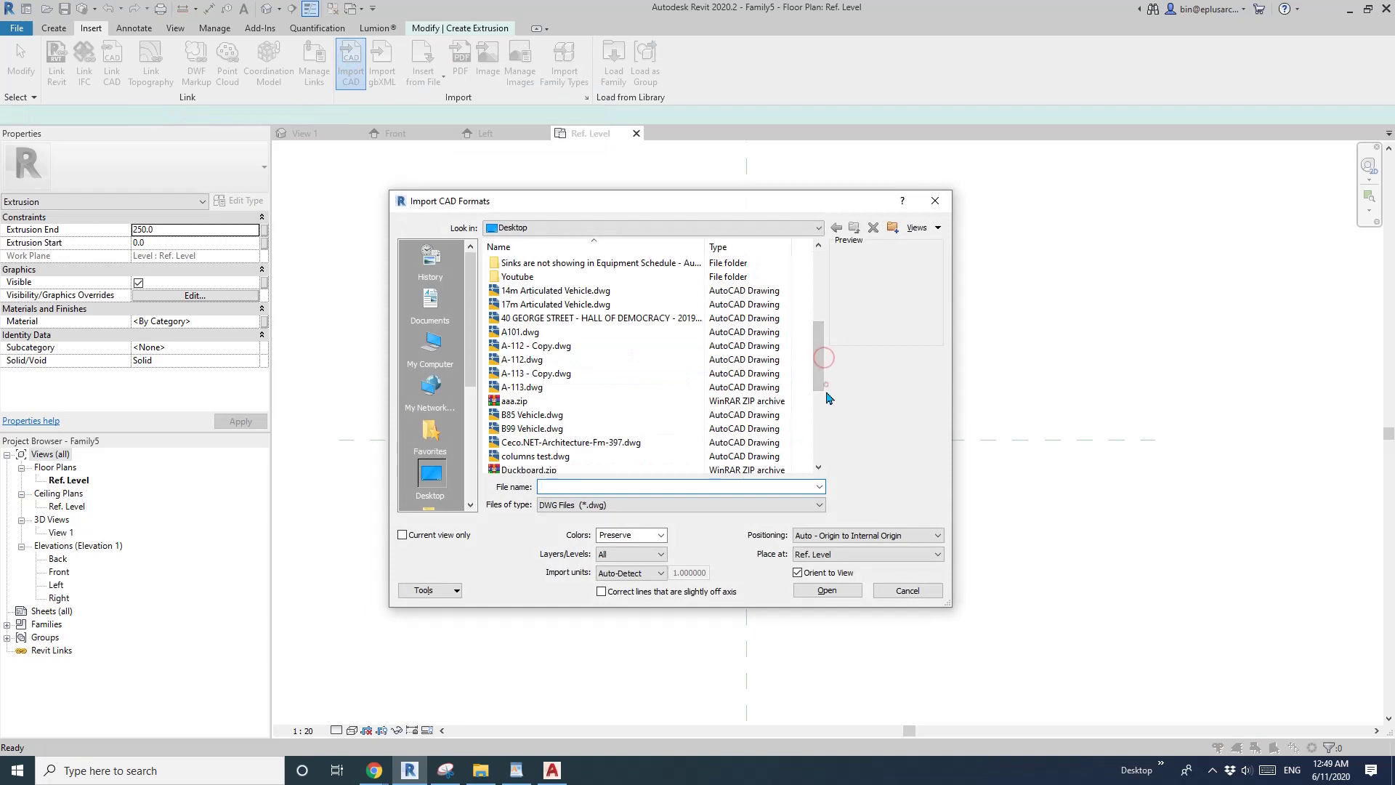
scroll(824, 381, "down", 2)
left_click(654, 414)
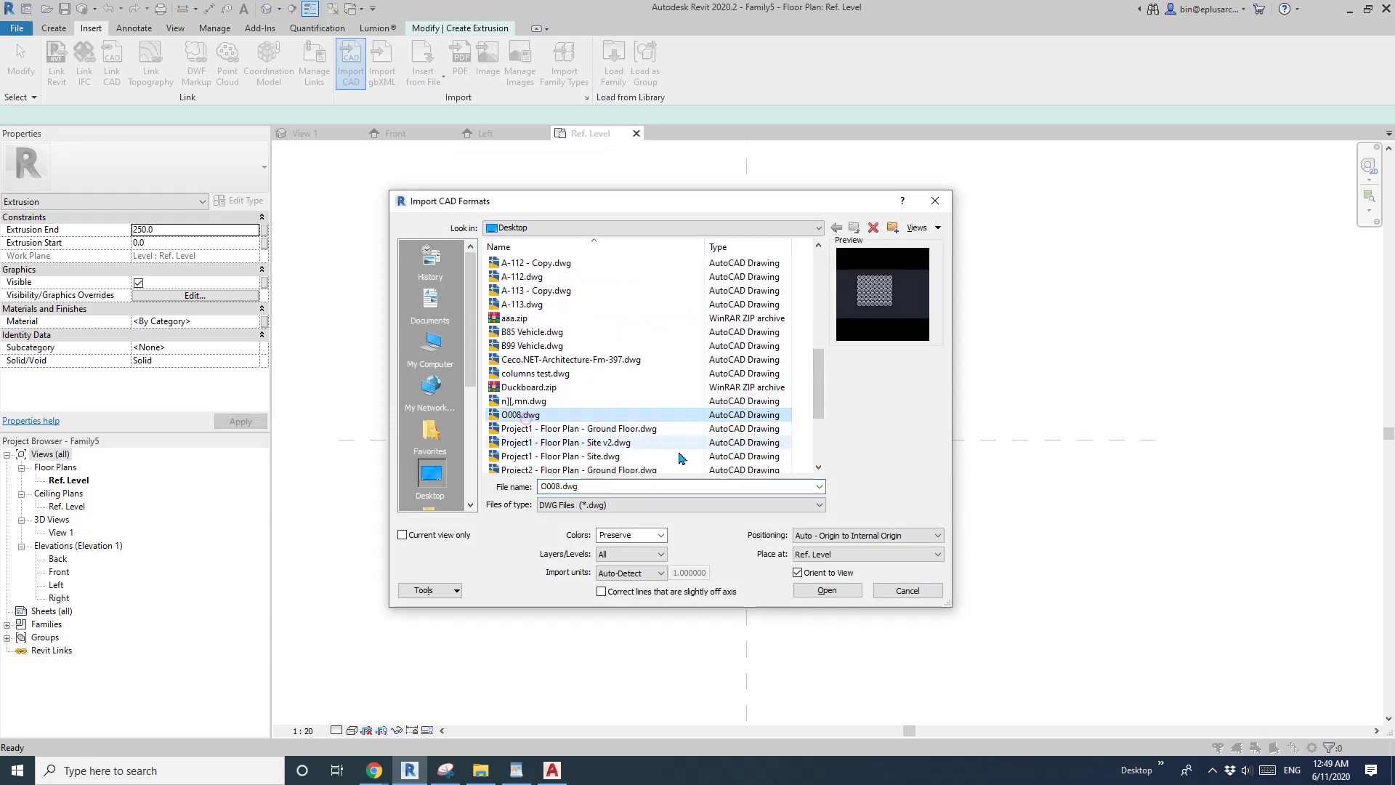
left_click(825, 594)
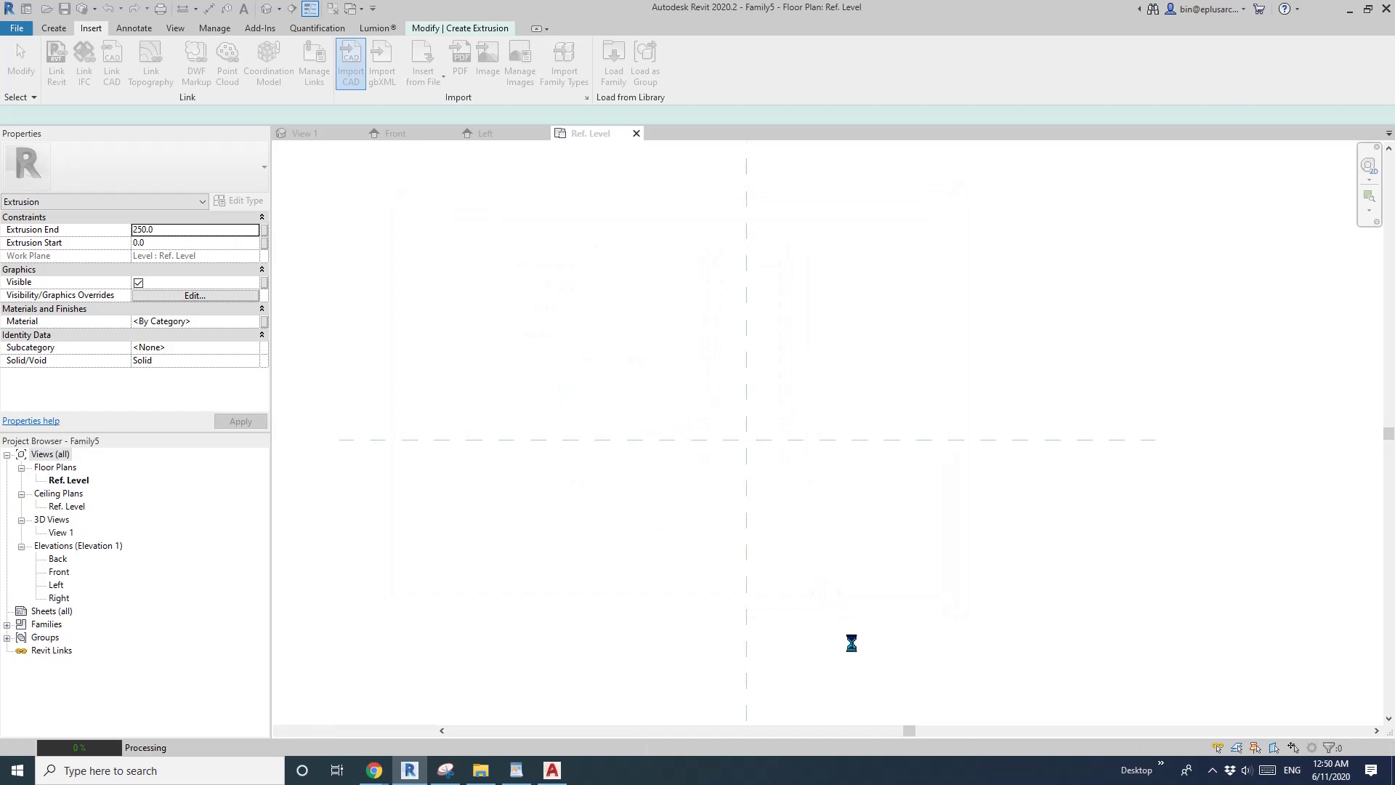
scroll(763, 437, "up", 2)
scroll(796, 445, "up", 3)
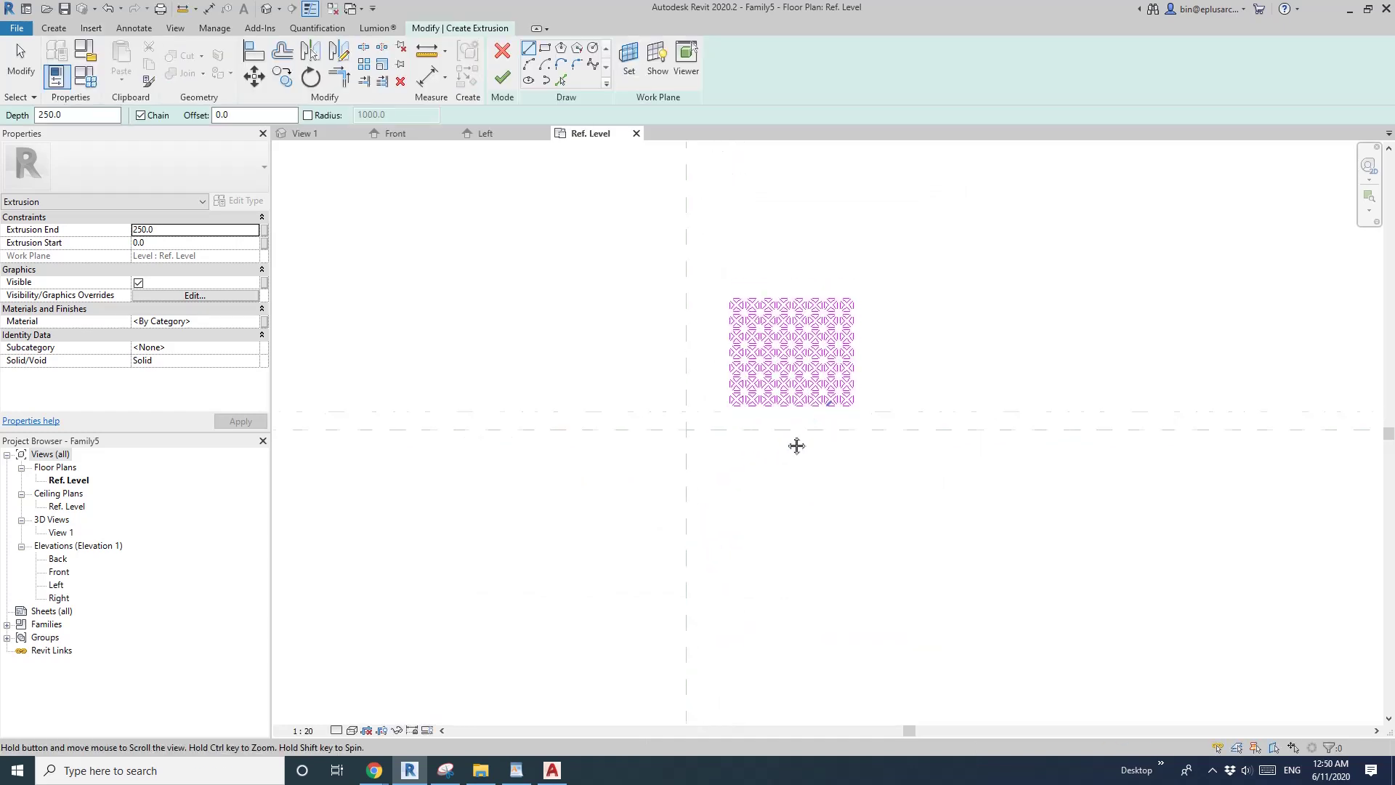
scroll(797, 444, "up", 2)
scroll(797, 445, "up", 2)
- Leave the line tool and box-select the imported X-pattern sketch lines
key("Escape")
key("Escape")
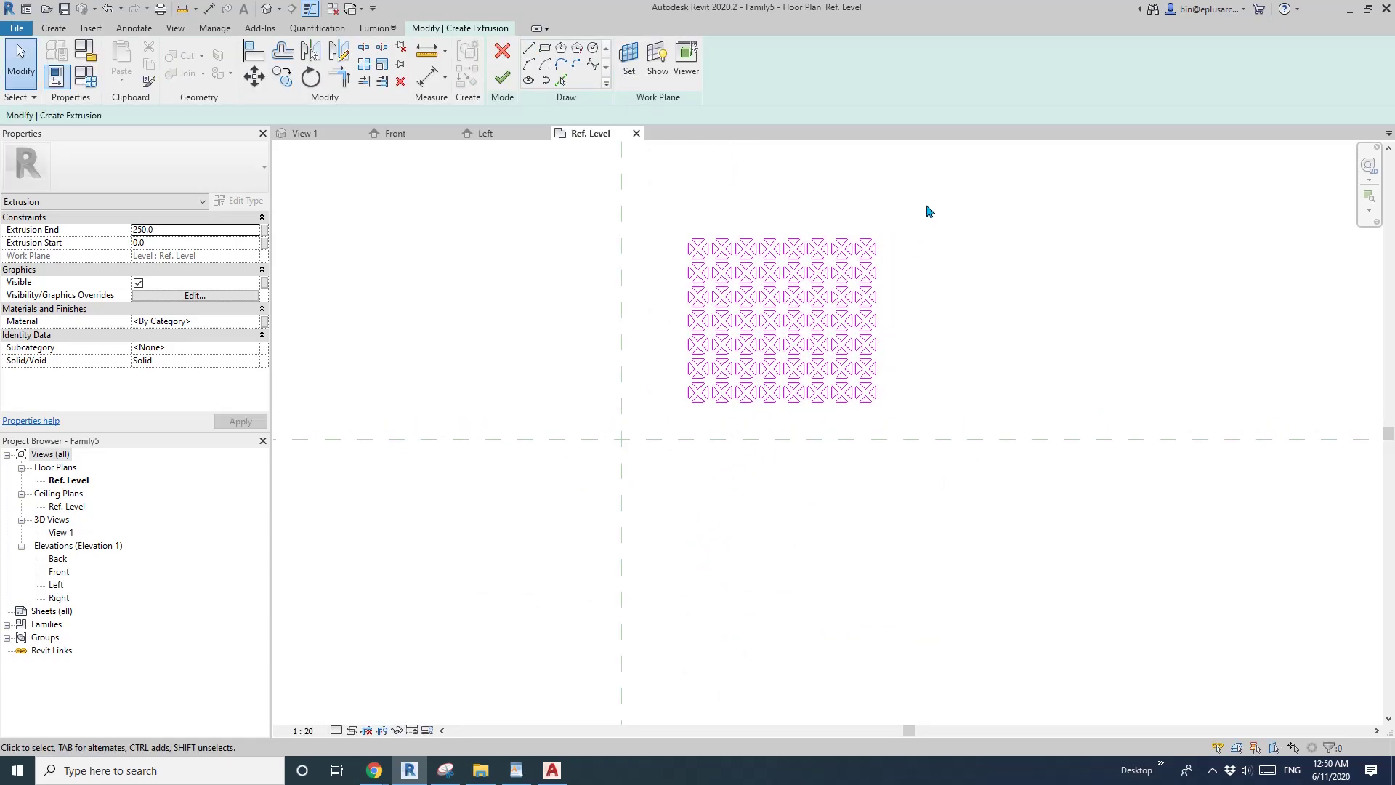
left_click_drag(927, 210, 669, 416)
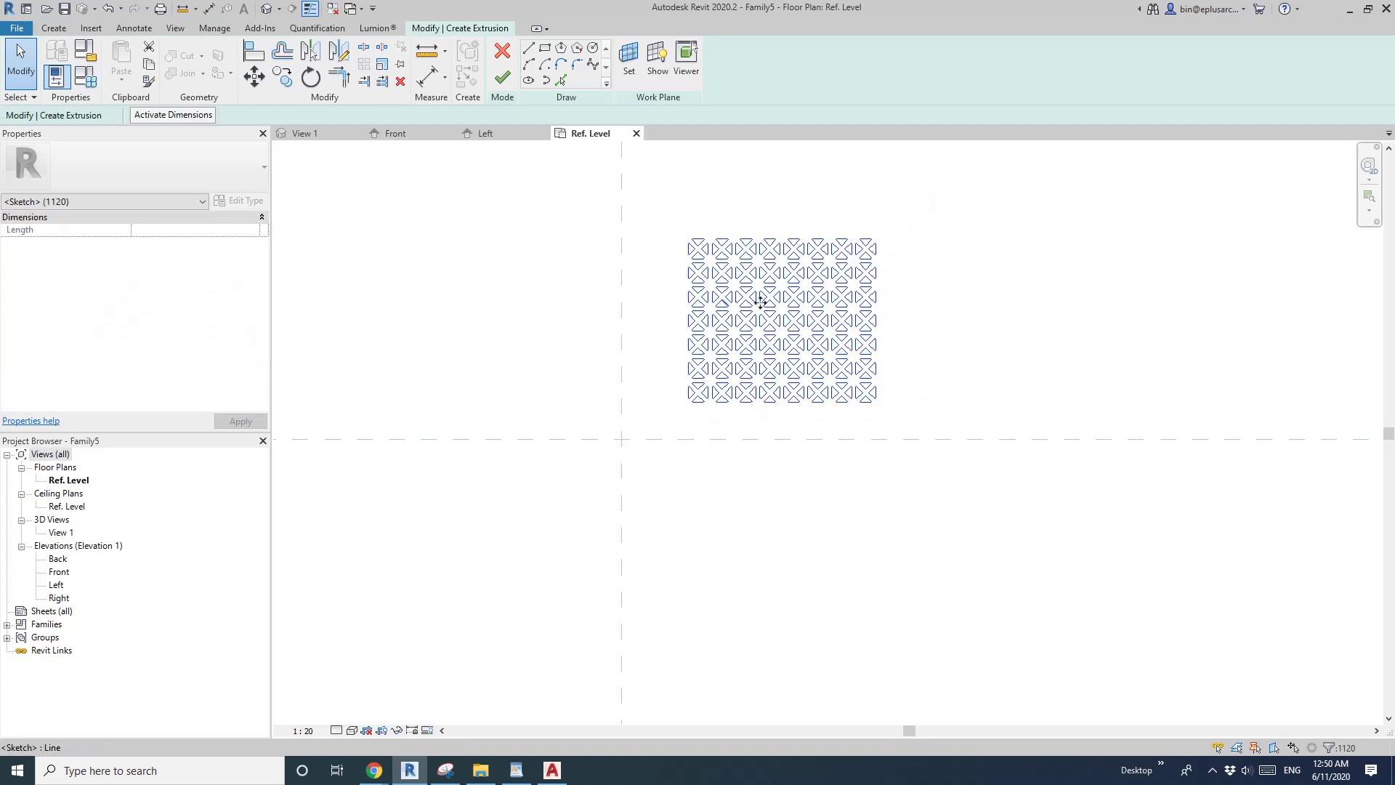
left_click(947, 356)
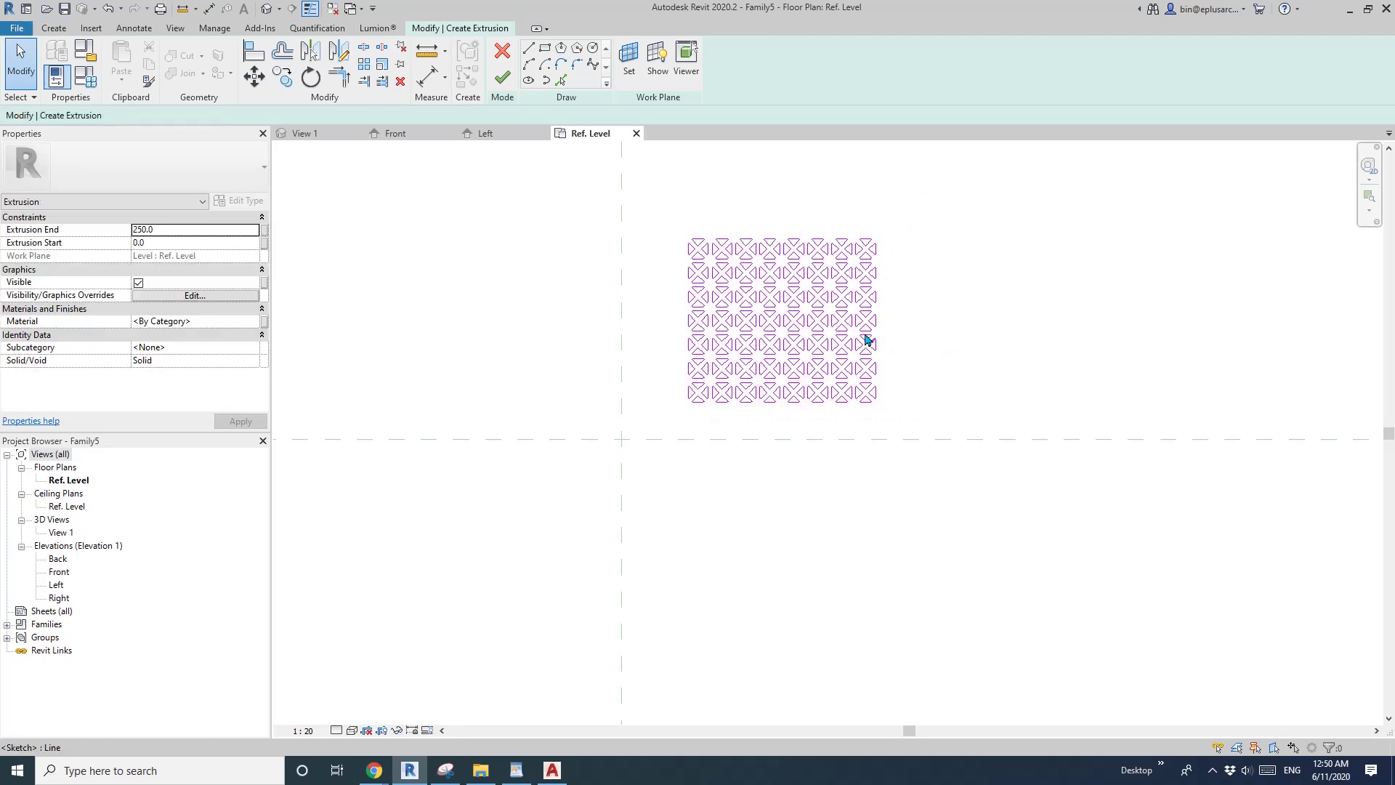
left_click_drag(664, 201, 925, 421)
scroll(861, 436, "up", 1)
left_click(857, 439)
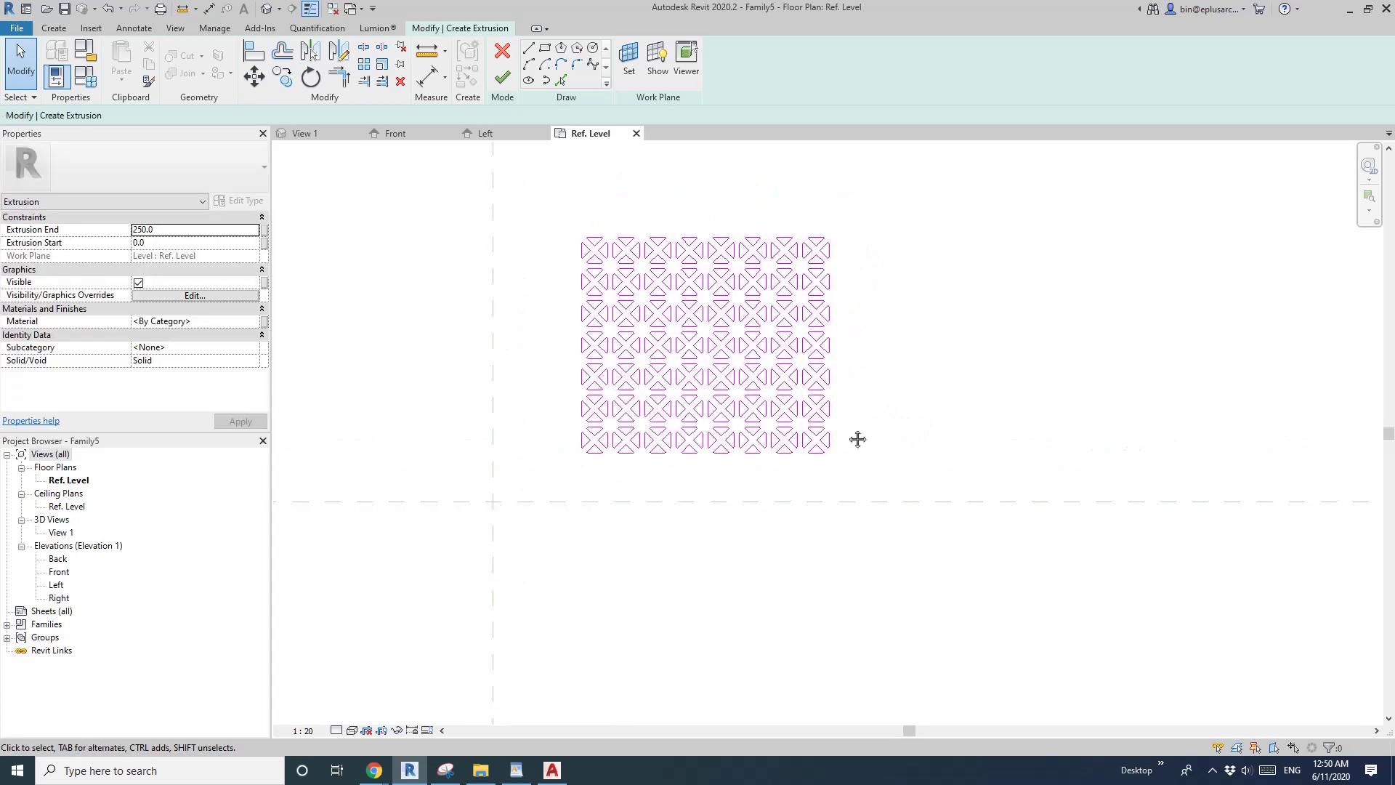
- Set the extrusion depth to 5.0, finish the sketch, and view the pieces in 3D
left_click(215, 231)
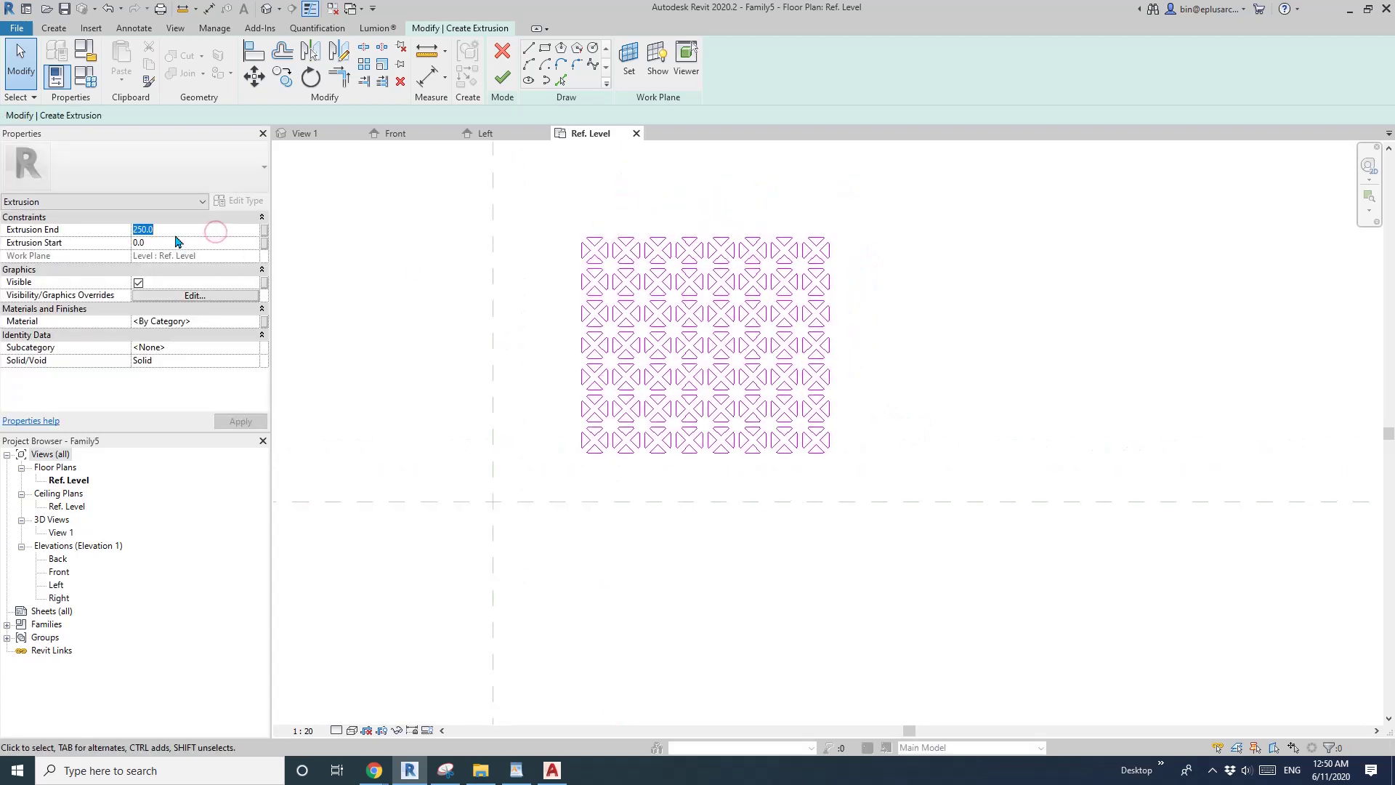
type("5")
key("Return")
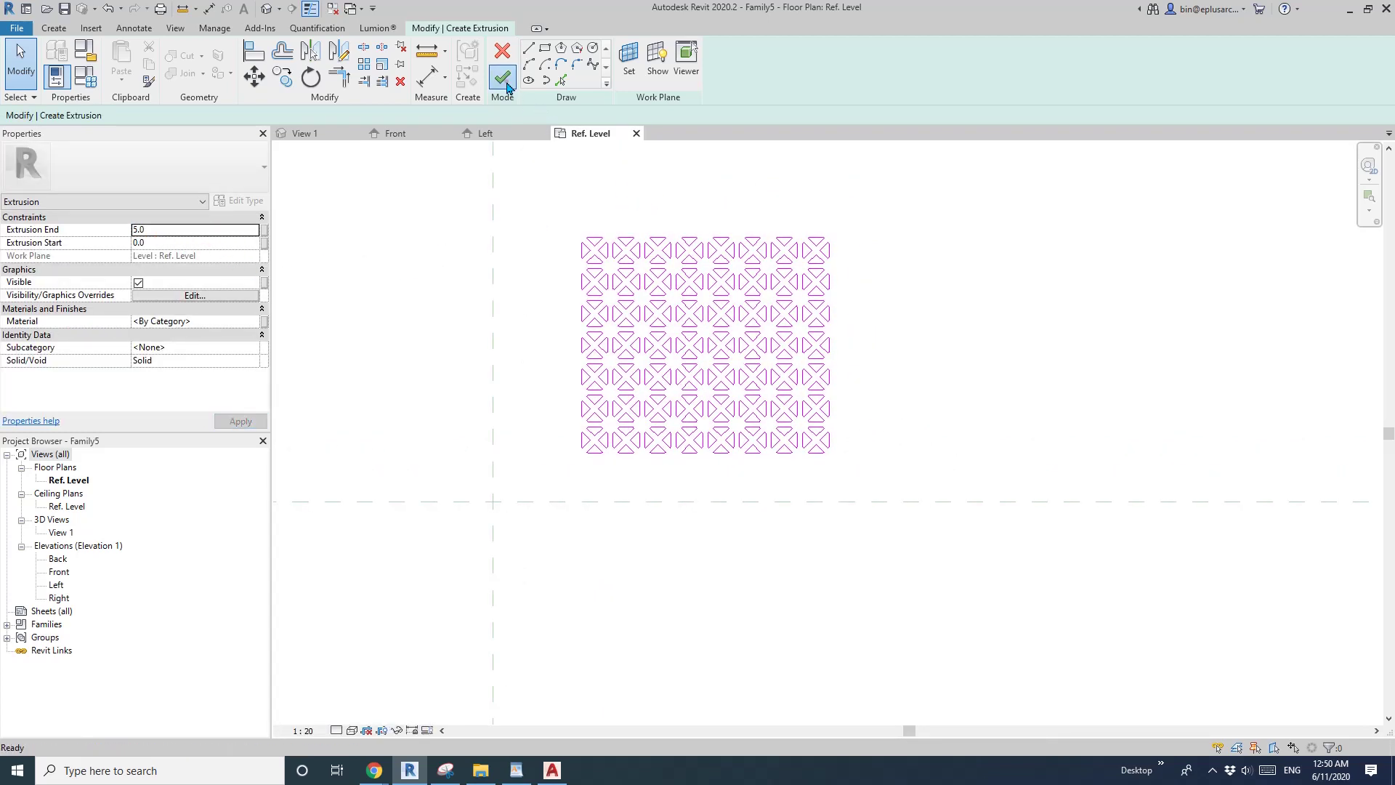
left_click(503, 79)
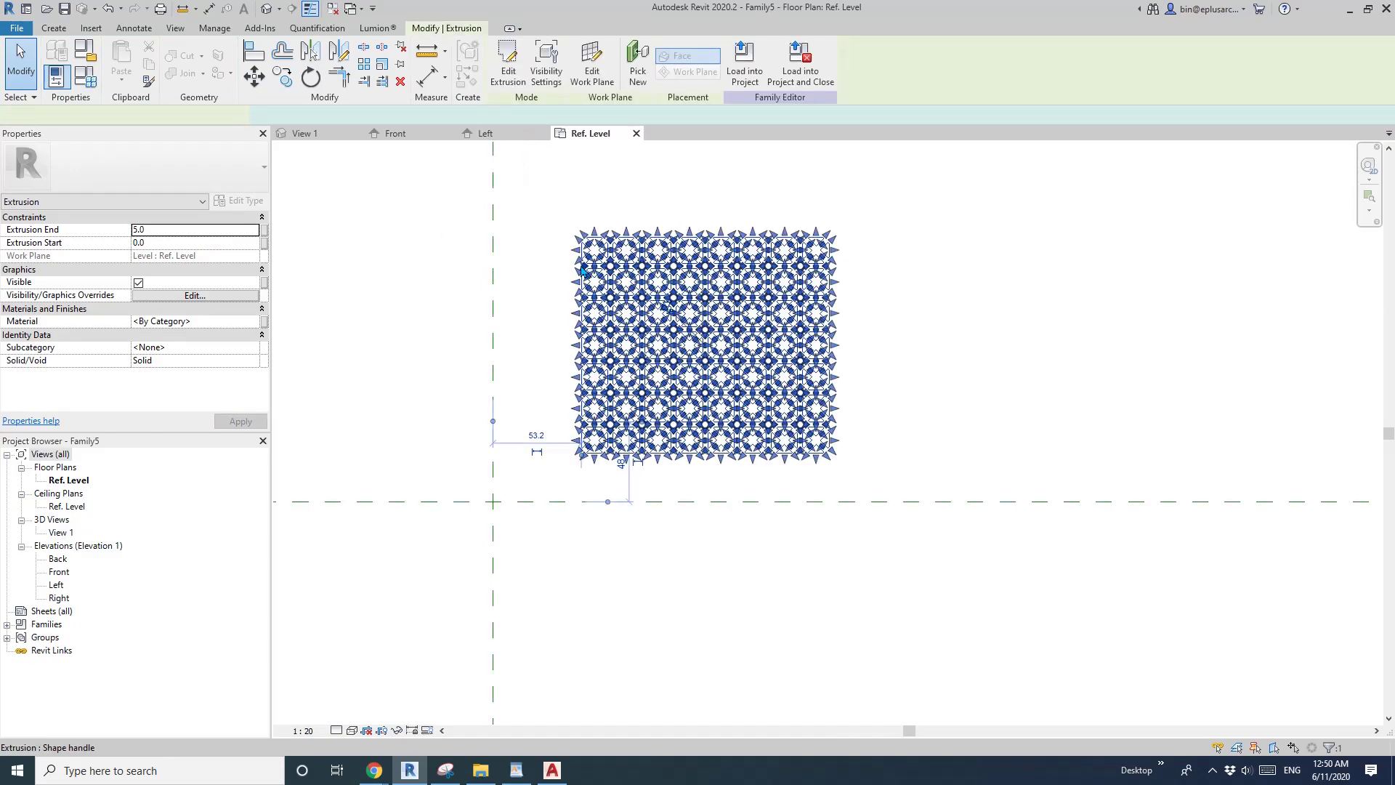
left_click(433, 181)
left_click(270, 11)
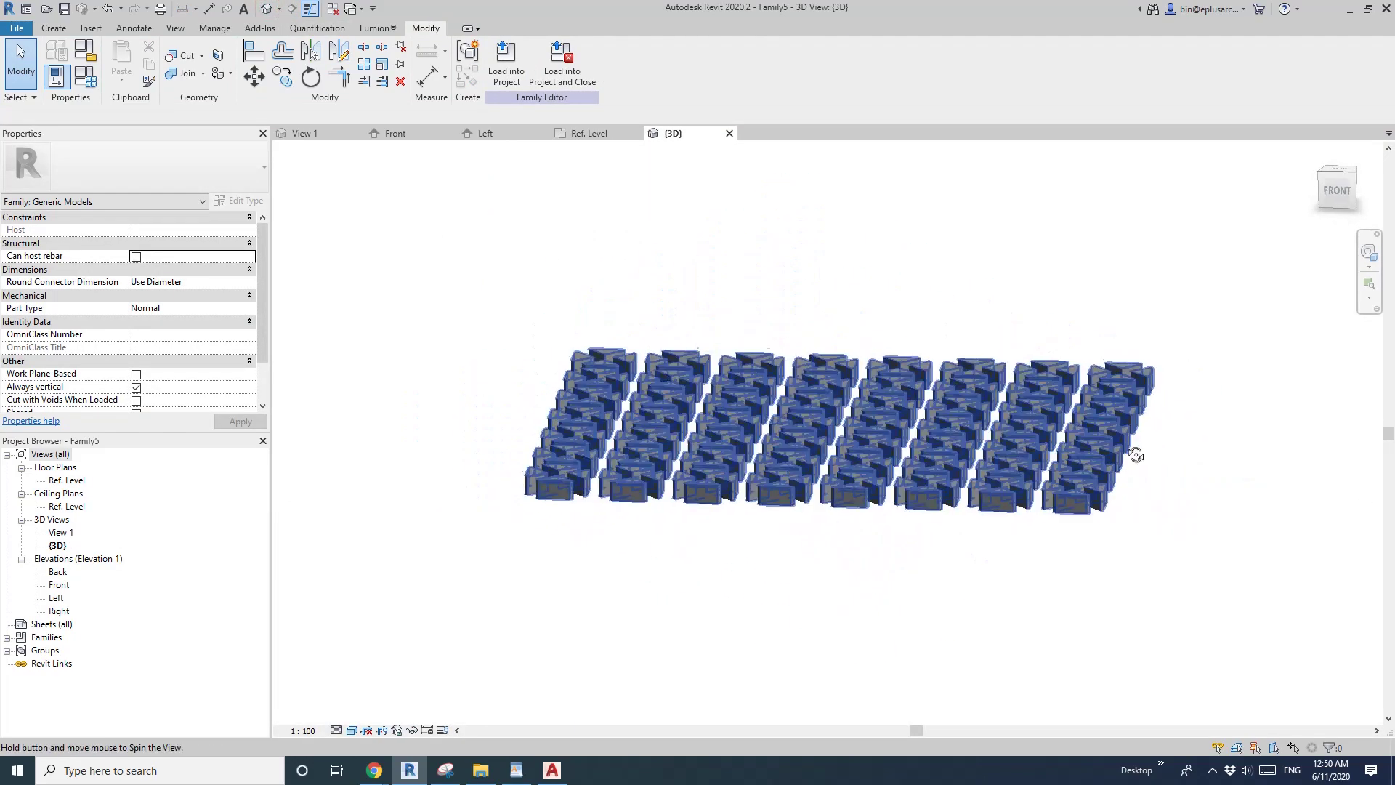
mouse_move(1134, 454)
middle_mouse_down("shift")
mouse_move(1005, 491)
mouse_move(821, 476)
middle_mouse_up("shift")
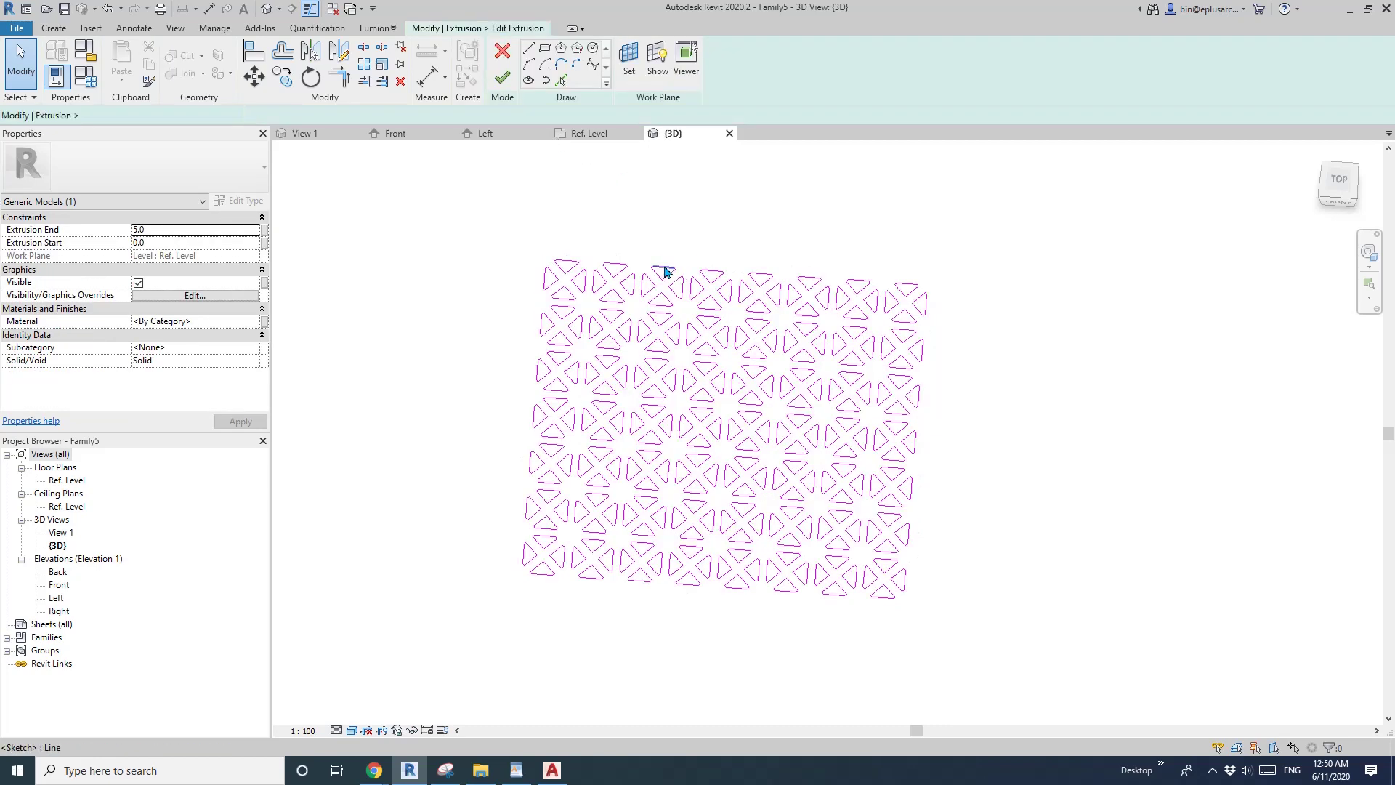
- Draw a rectangle enclosing the X-pattern and finish the sketch
left_click(543, 50)
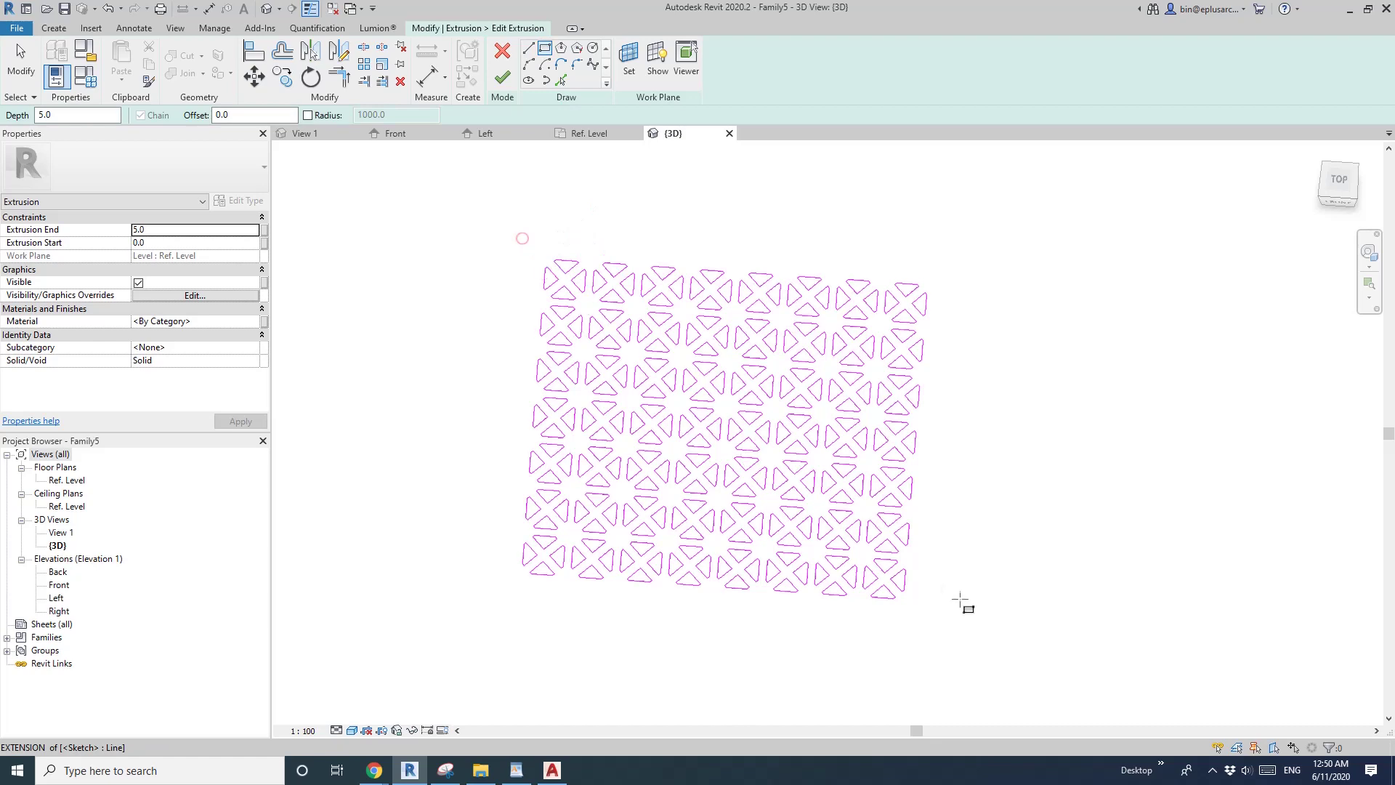
left_click(942, 633)
- Finish the panel sketch, then orbit and select the perforated panel to inspect it
key("Escape")
key("Escape")
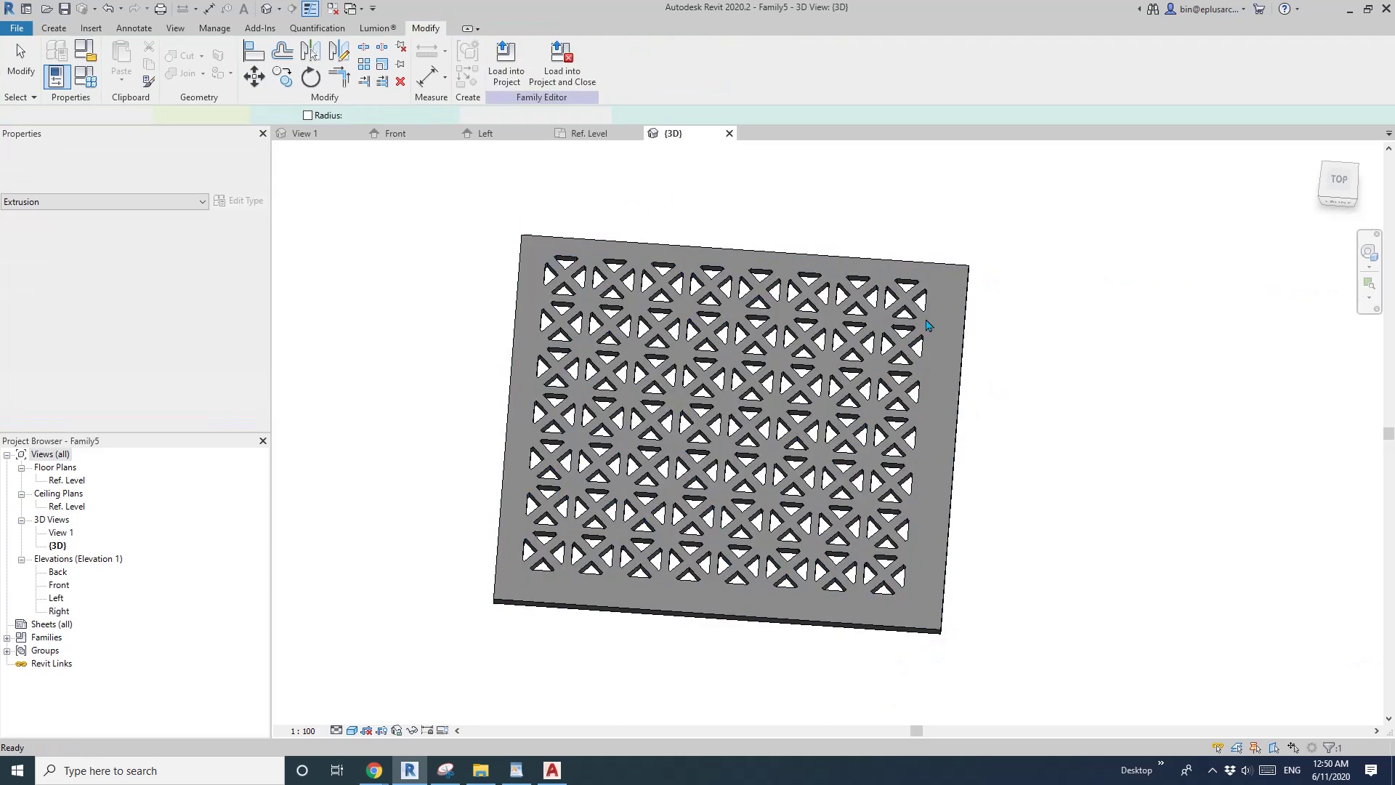
mouse_move(956, 389)
middle_mouse_down("shift")
mouse_move(1172, 359)
mouse_move(883, 377)
middle_mouse_up("shift")
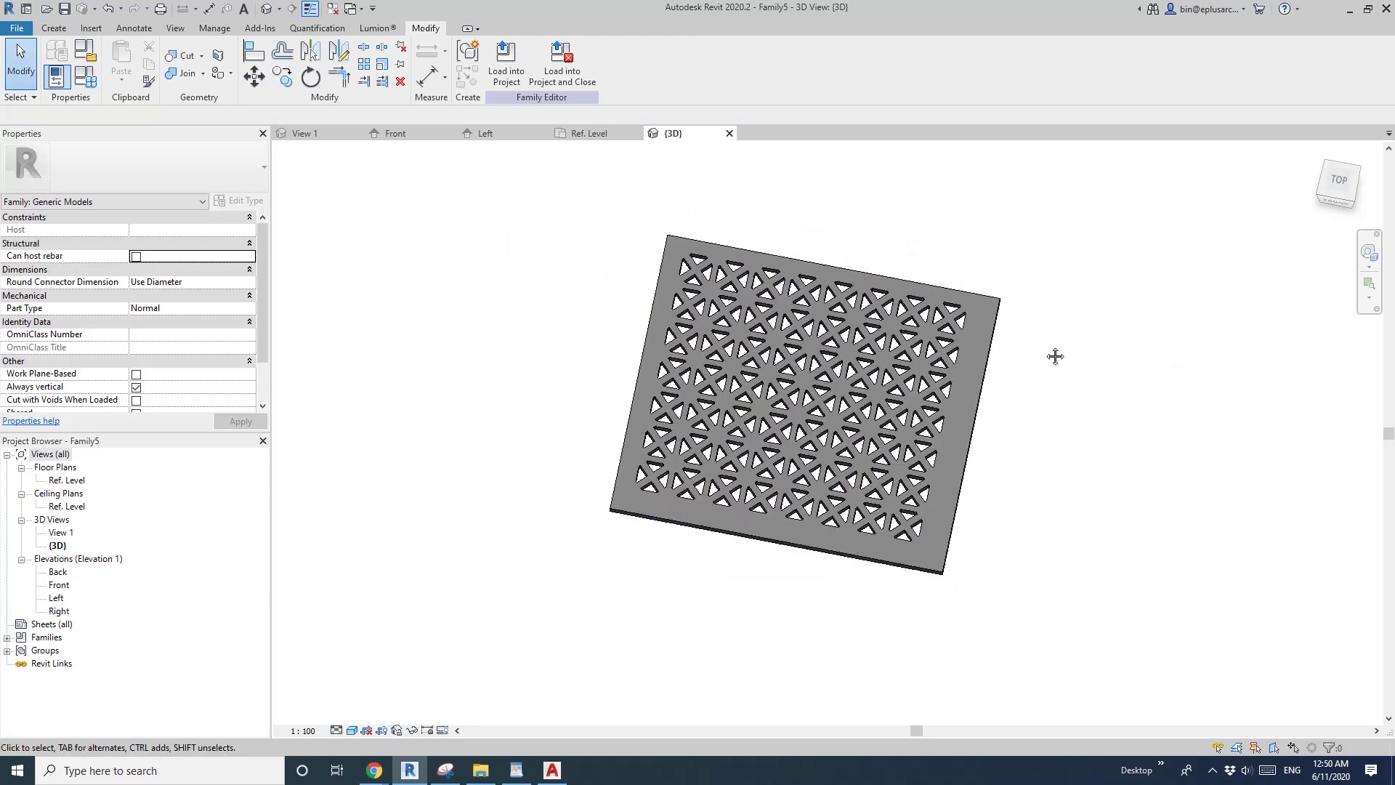
left_click(889, 386)
scroll(888, 386, "up", 2)
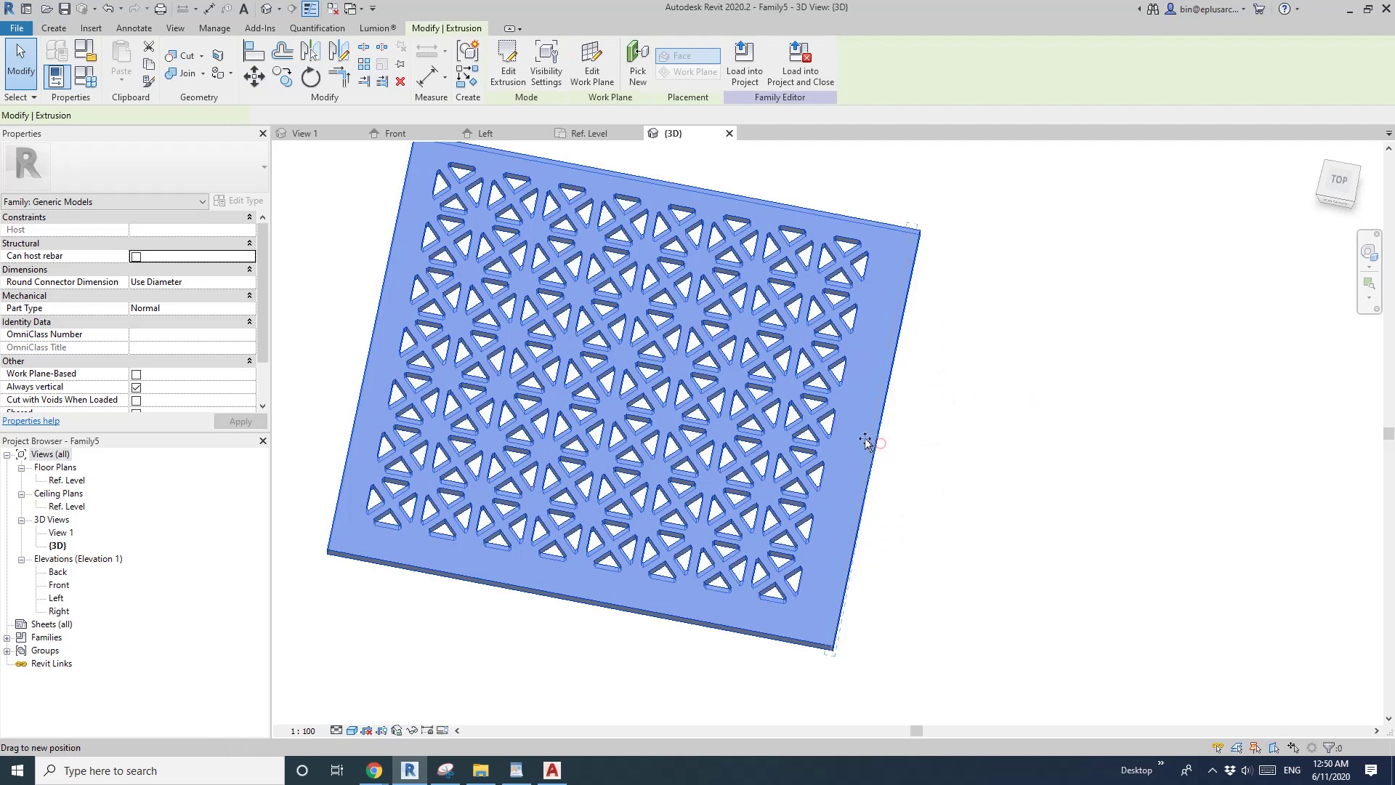
scroll(847, 328, "down", 2)
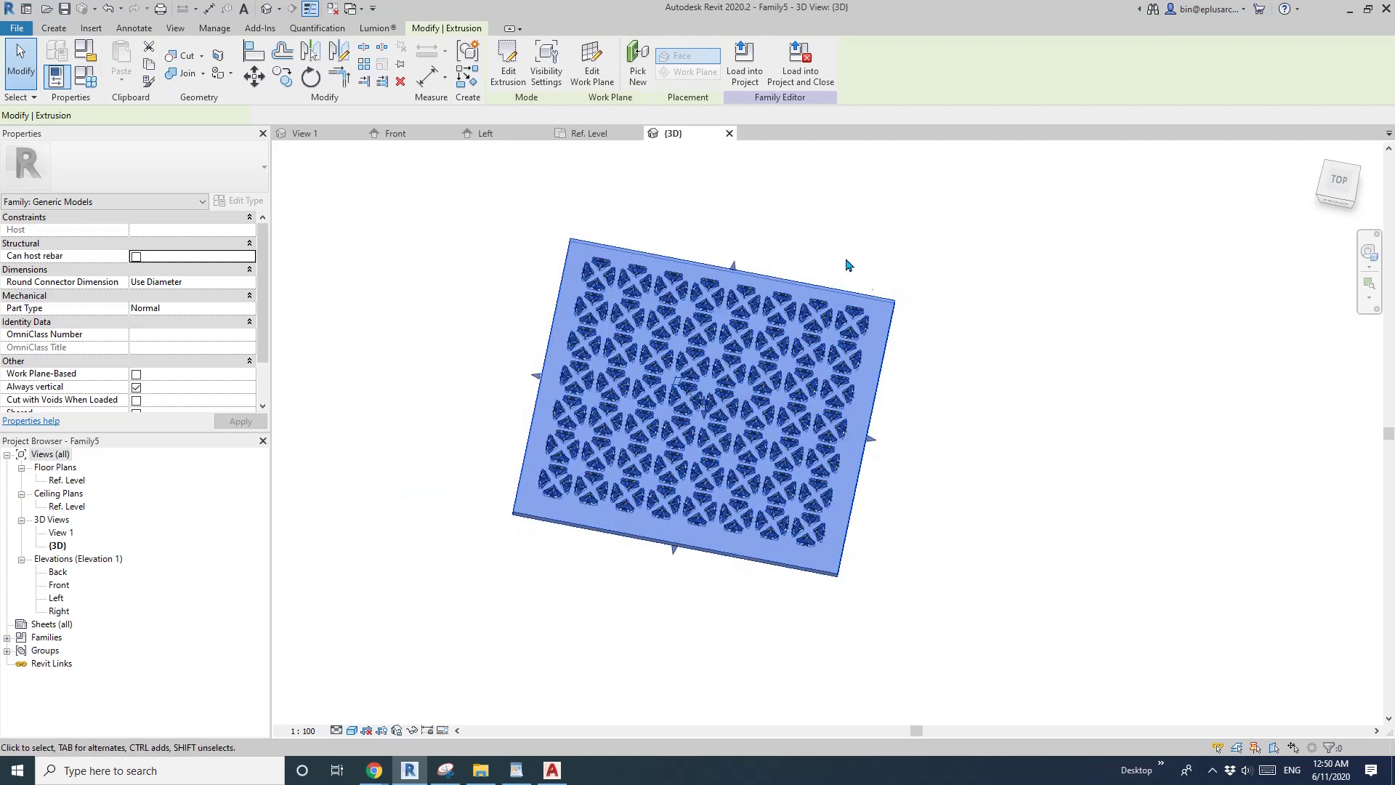
key("Escape")
scroll(862, 334, "down", 1)
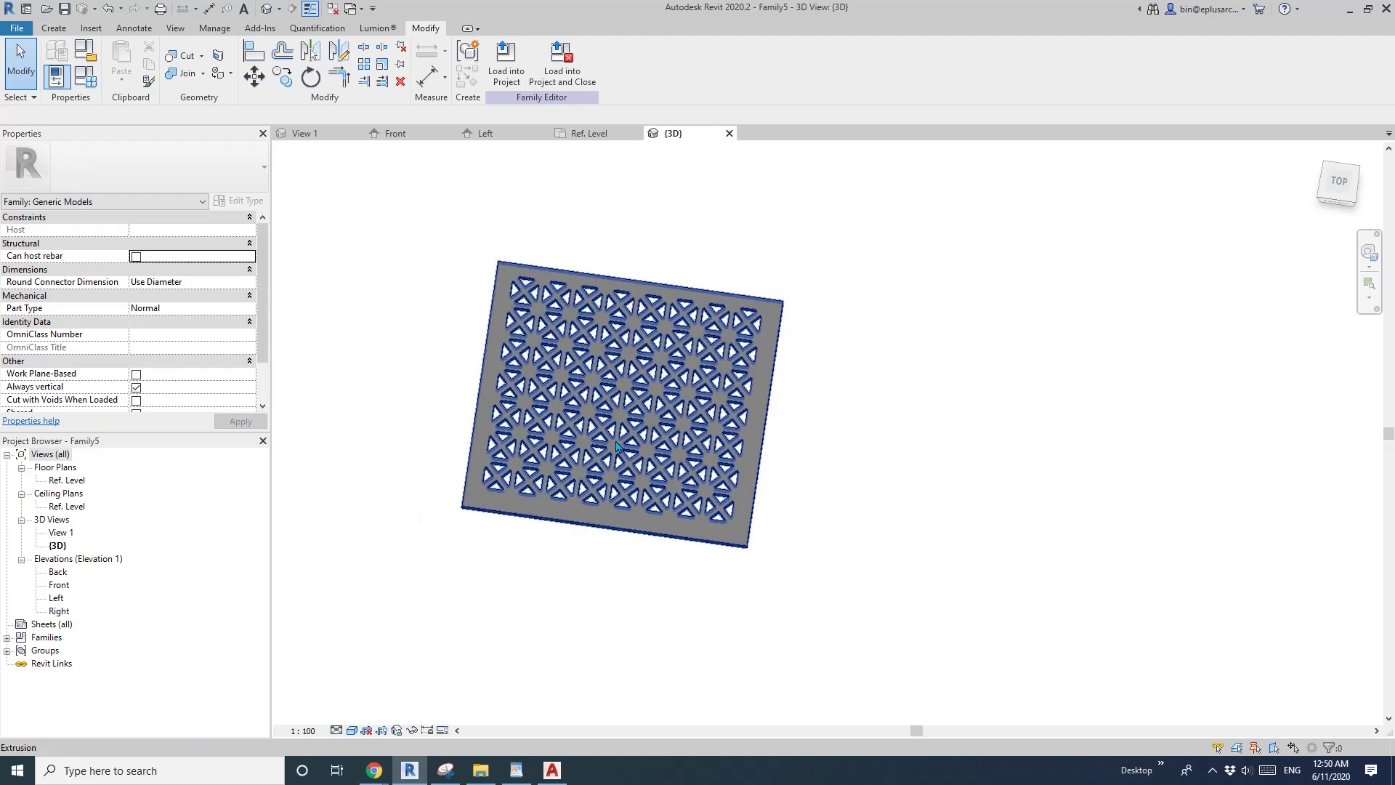
left_click(768, 316)
scroll(764, 316, "up", 2)
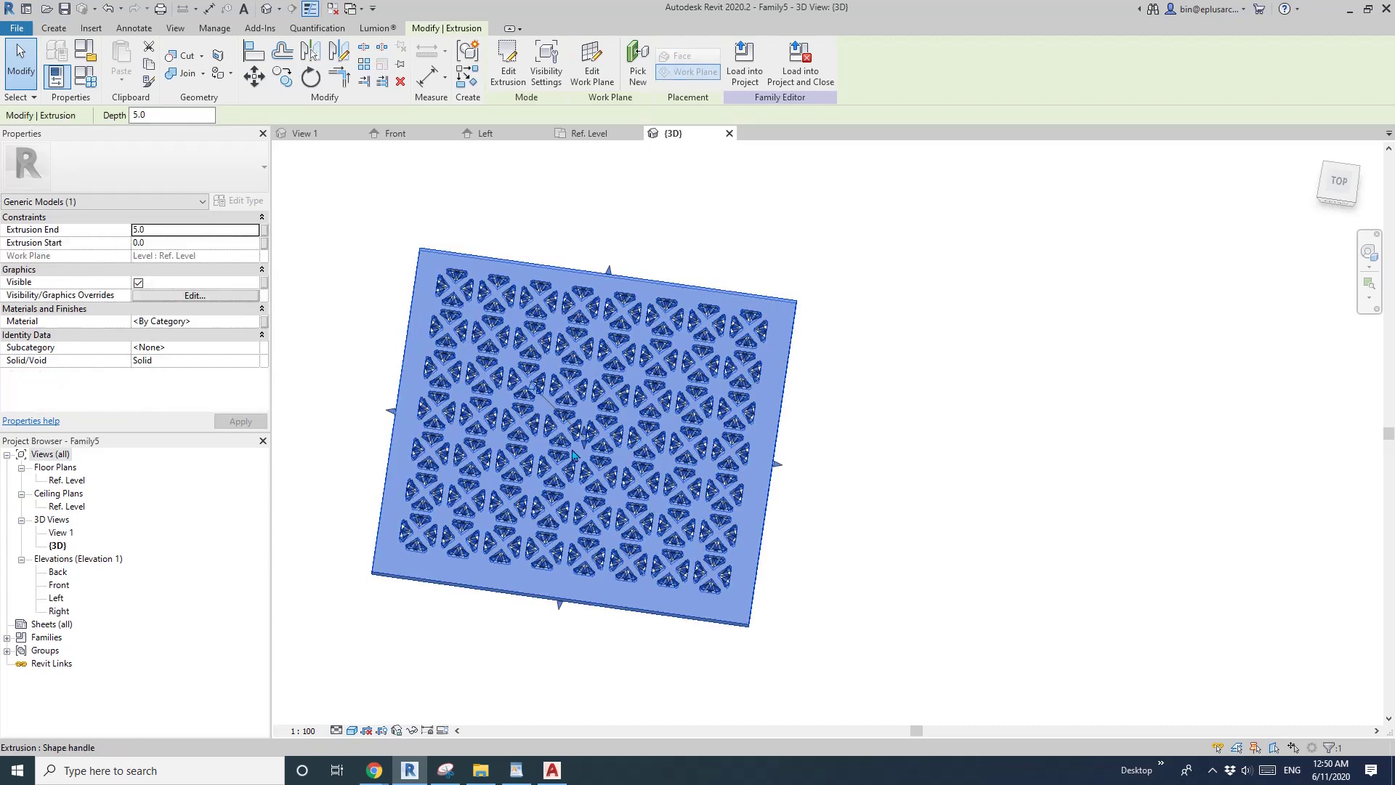
key("Escape")
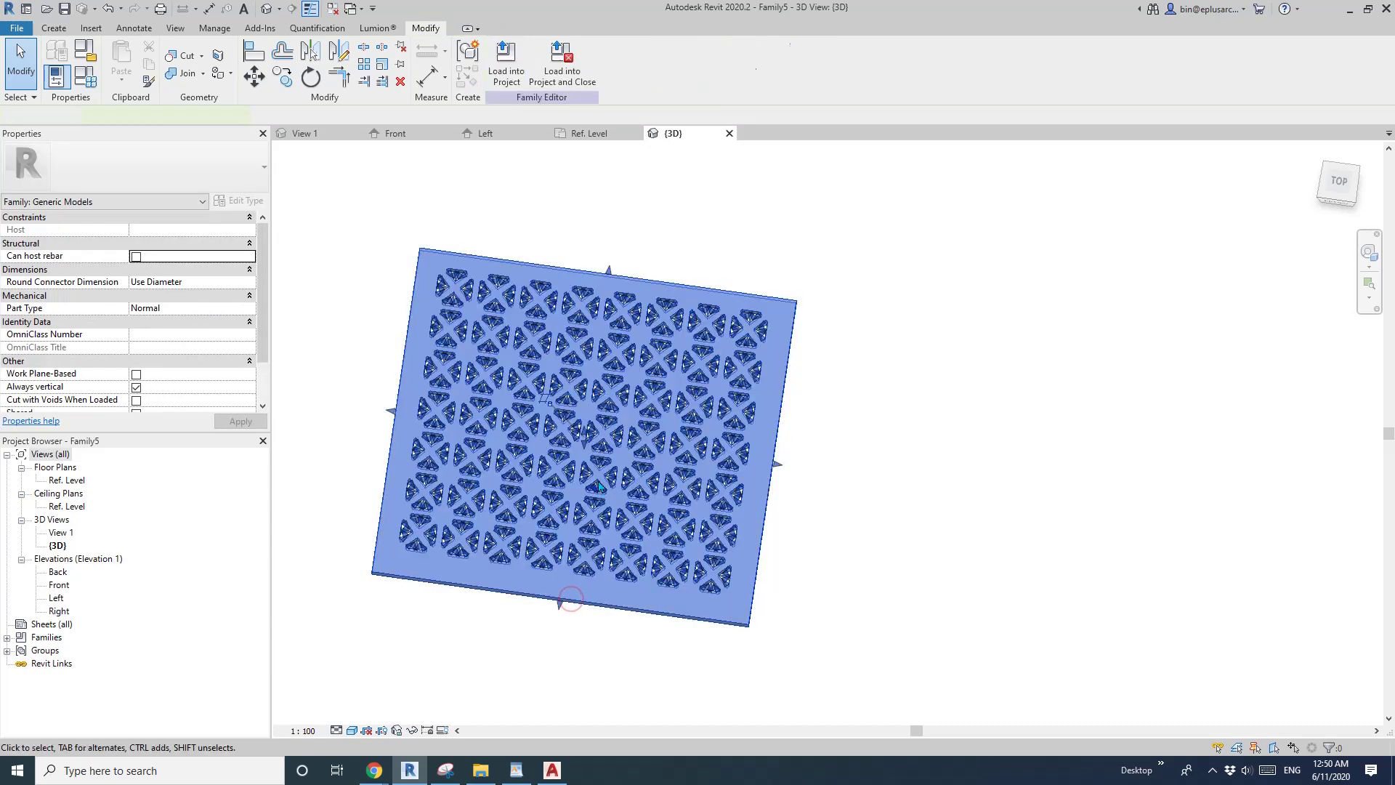
- Orbit to face the panel squarely, check the Ref. Level plan, and return to AutoCAD
mouse_move(570, 593)
middle_mouse_down("shift")
mouse_move(808, 489)
mouse_move(754, 525)
middle_mouse_up("shift")
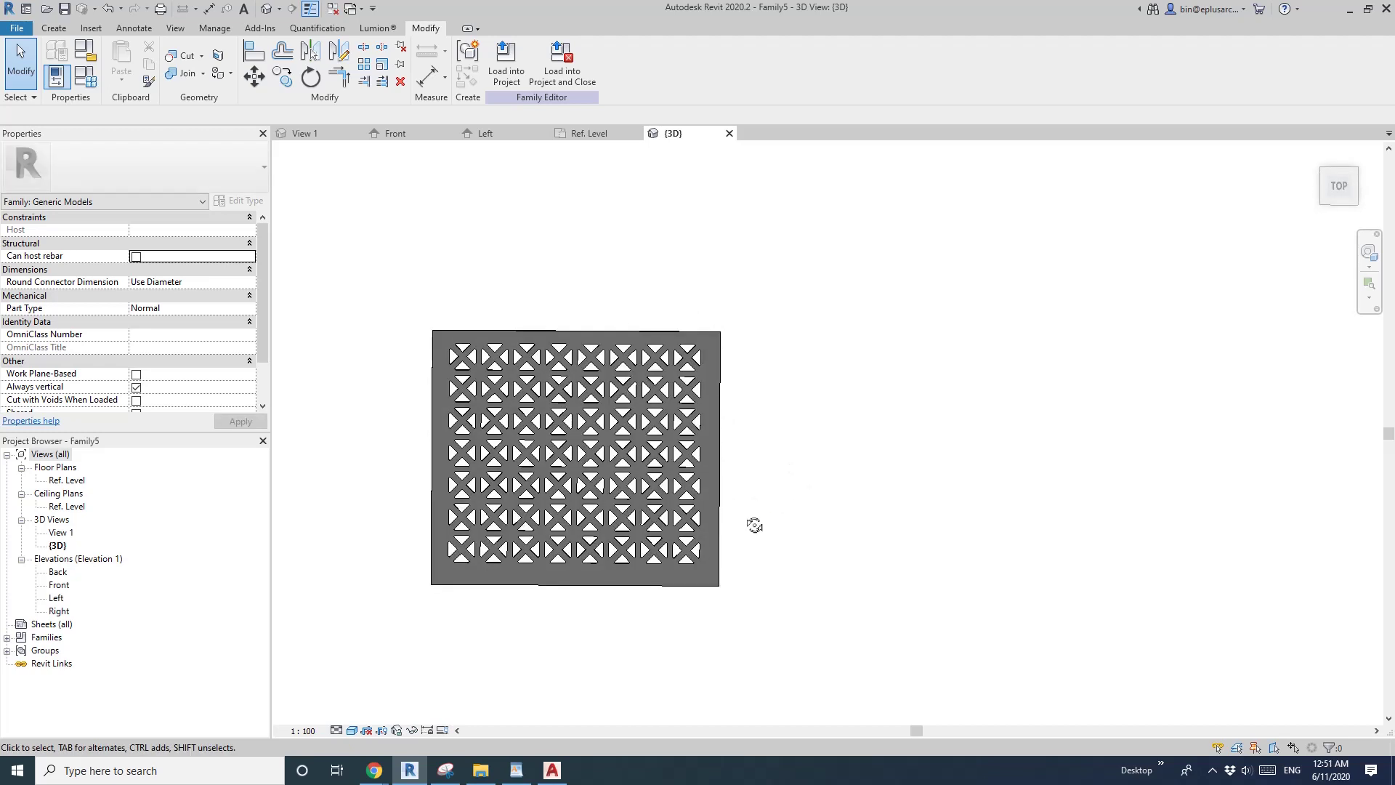
left_click(535, 510)
left_click(531, 260)
left_click(591, 136)
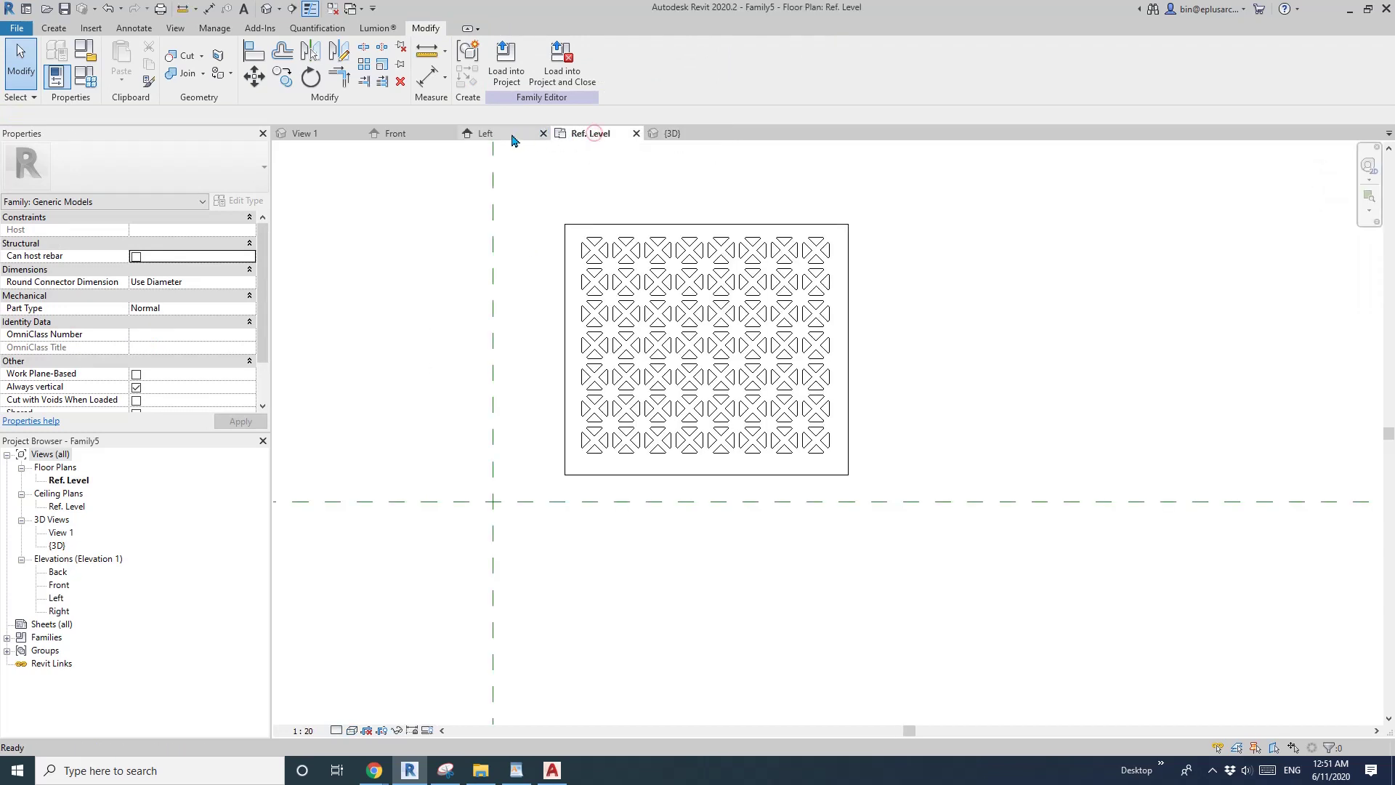
left_click(552, 769)
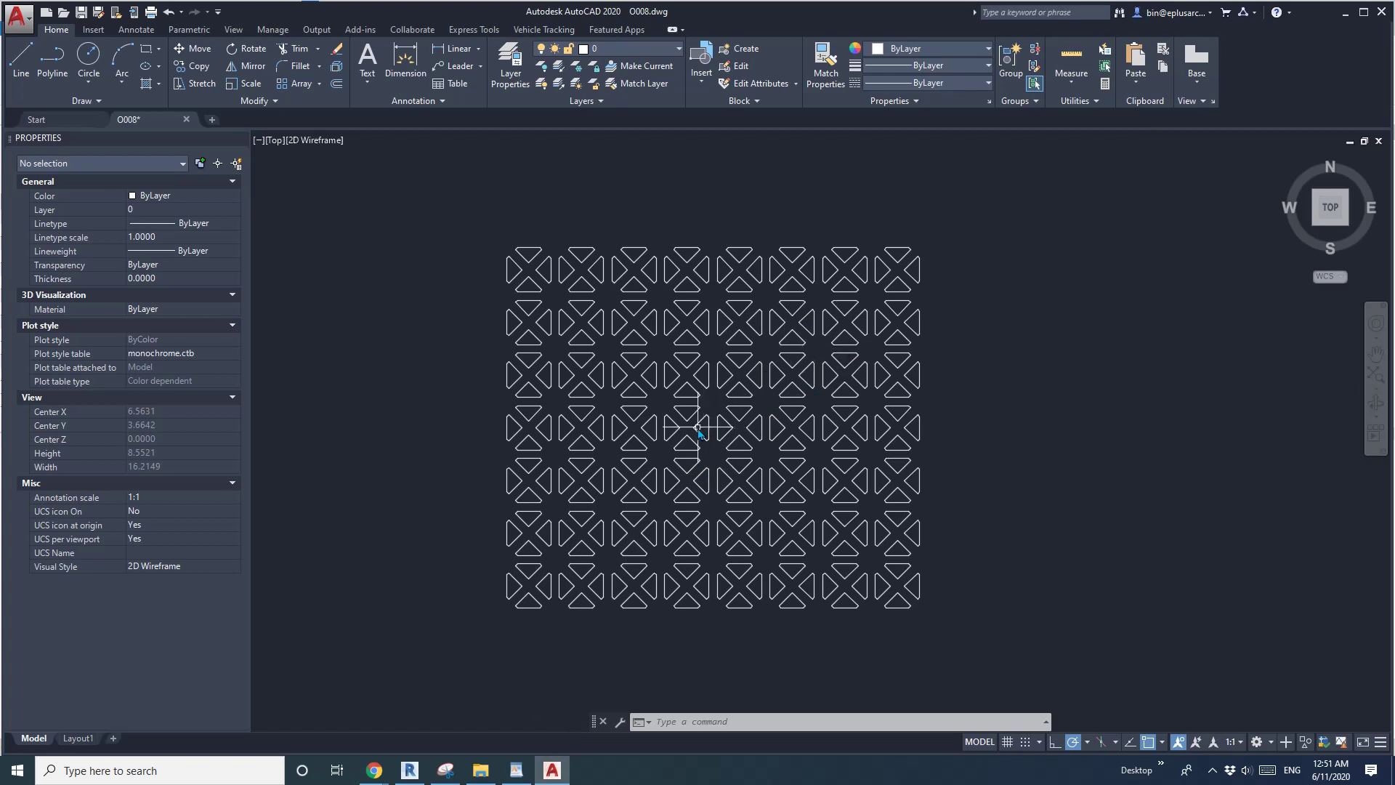
scroll(696, 426, "down", 3)
scroll(677, 431, "up", 3)
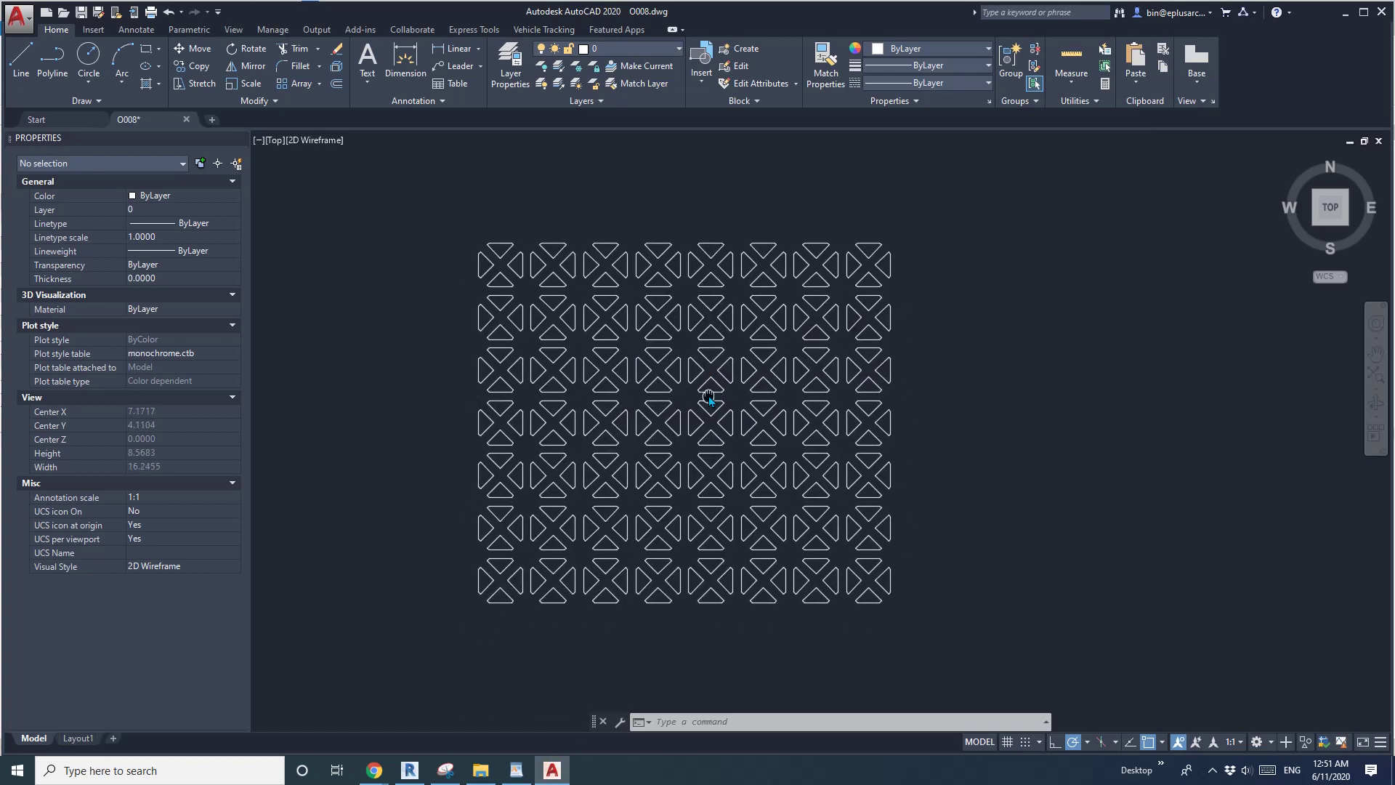
- Adjust the AutoCAD view of the pattern and cancel an abandoned selection window
middle_click_drag(670, 523, 675, 527)
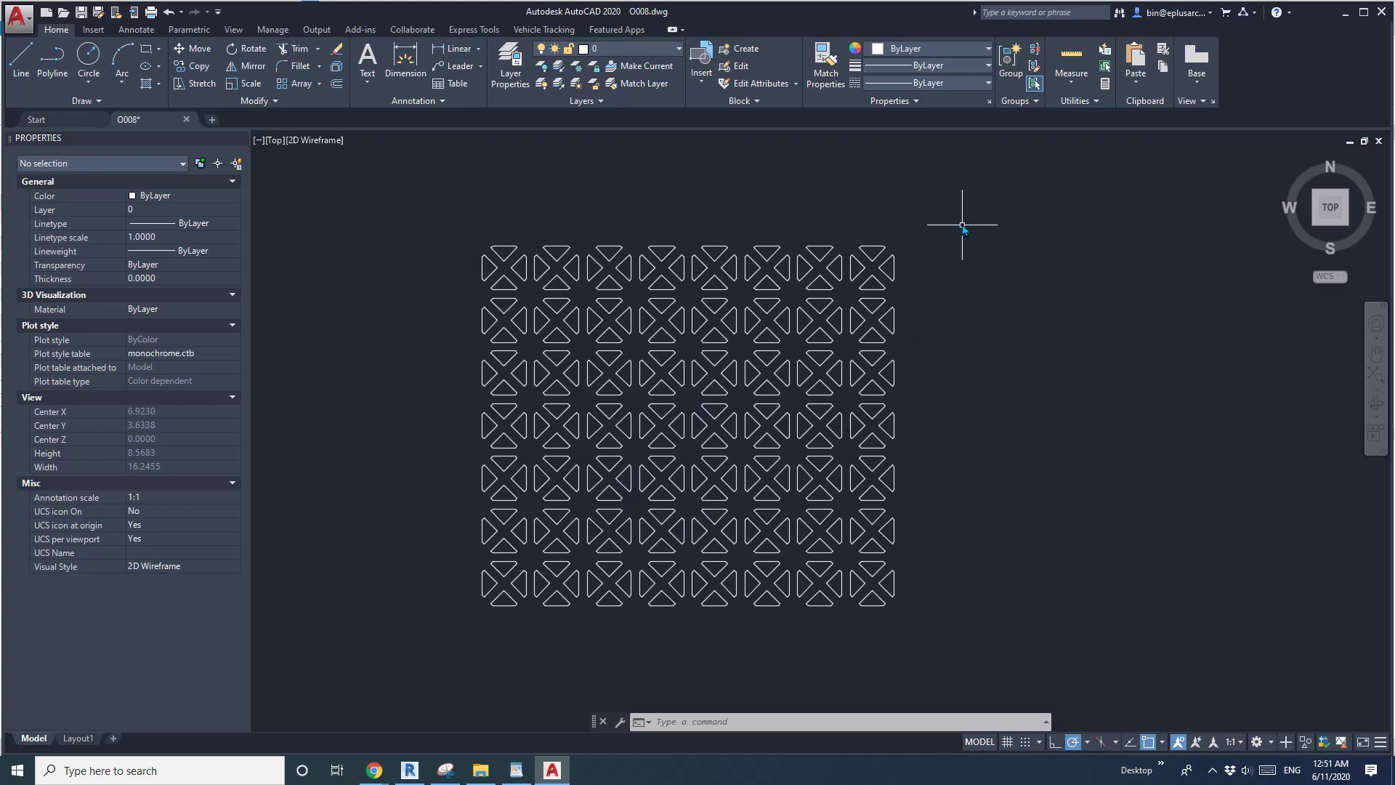
key("Escape")
key("Escape")
key("Escape")
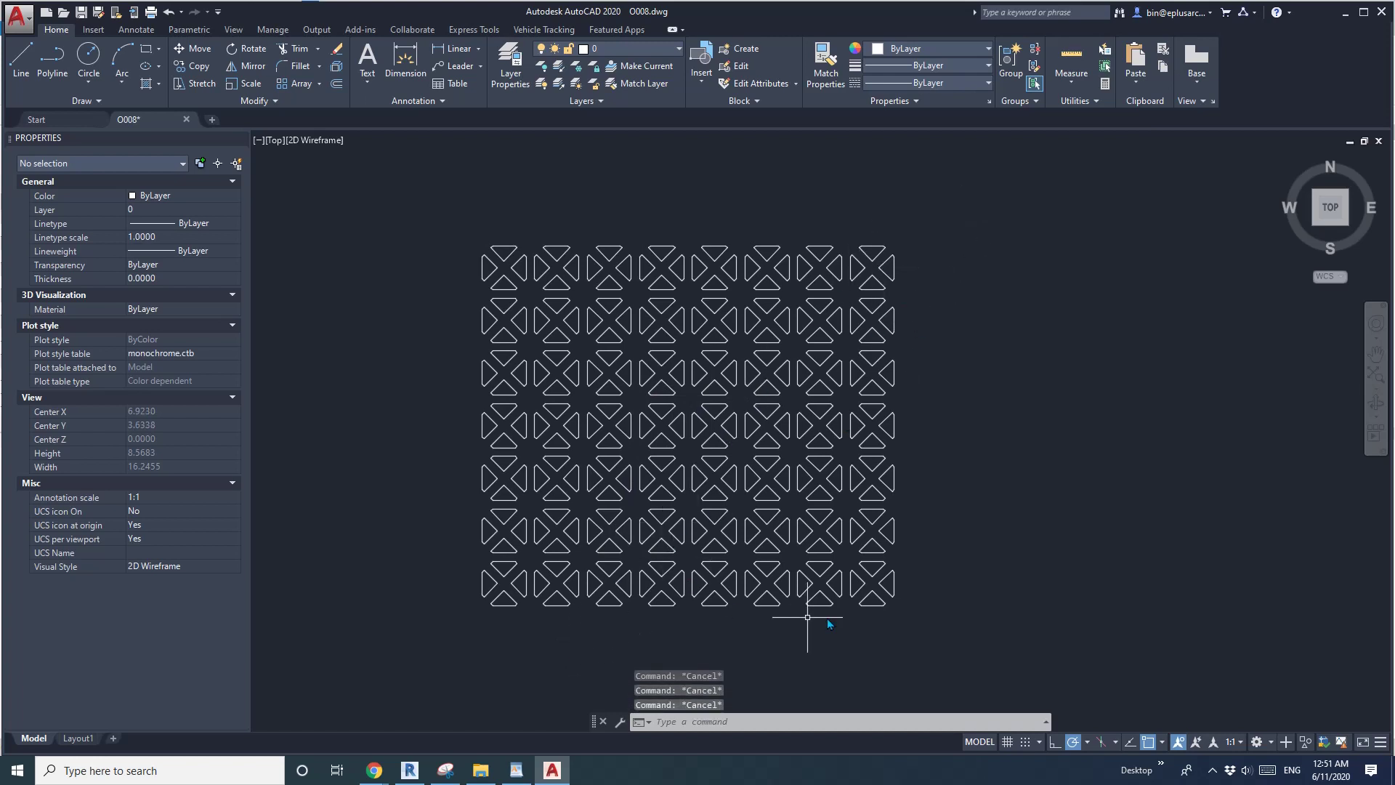
middle_click_drag(829, 624, 804, 619)
left_click(913, 613)
key("Escape")
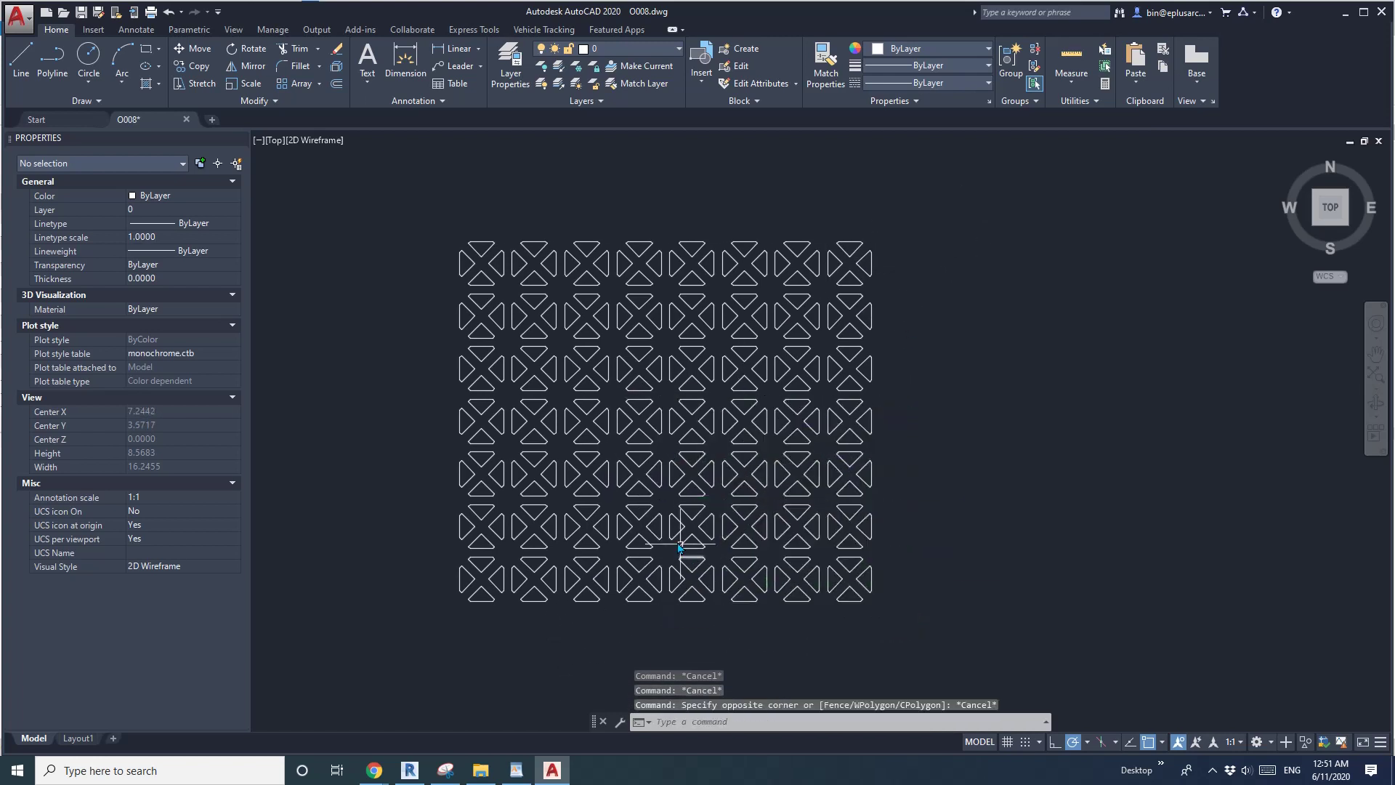
key("Escape")
middle_click_drag(661, 570, 680, 545)
middle_click_drag(663, 622, 646, 623)
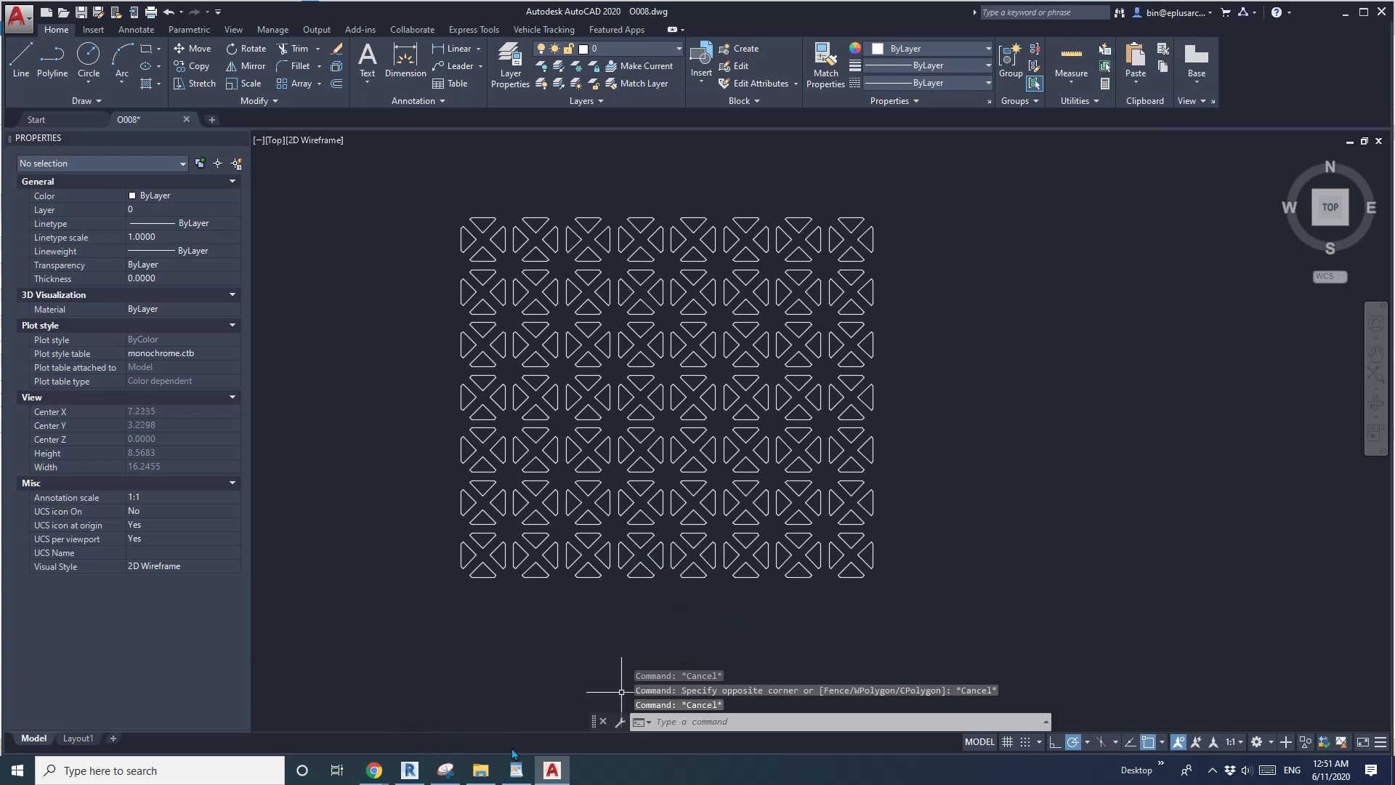
- Window-select all 1120 pattern objects, scale them up from a base point, then return to Revit
left_click(915, 618)
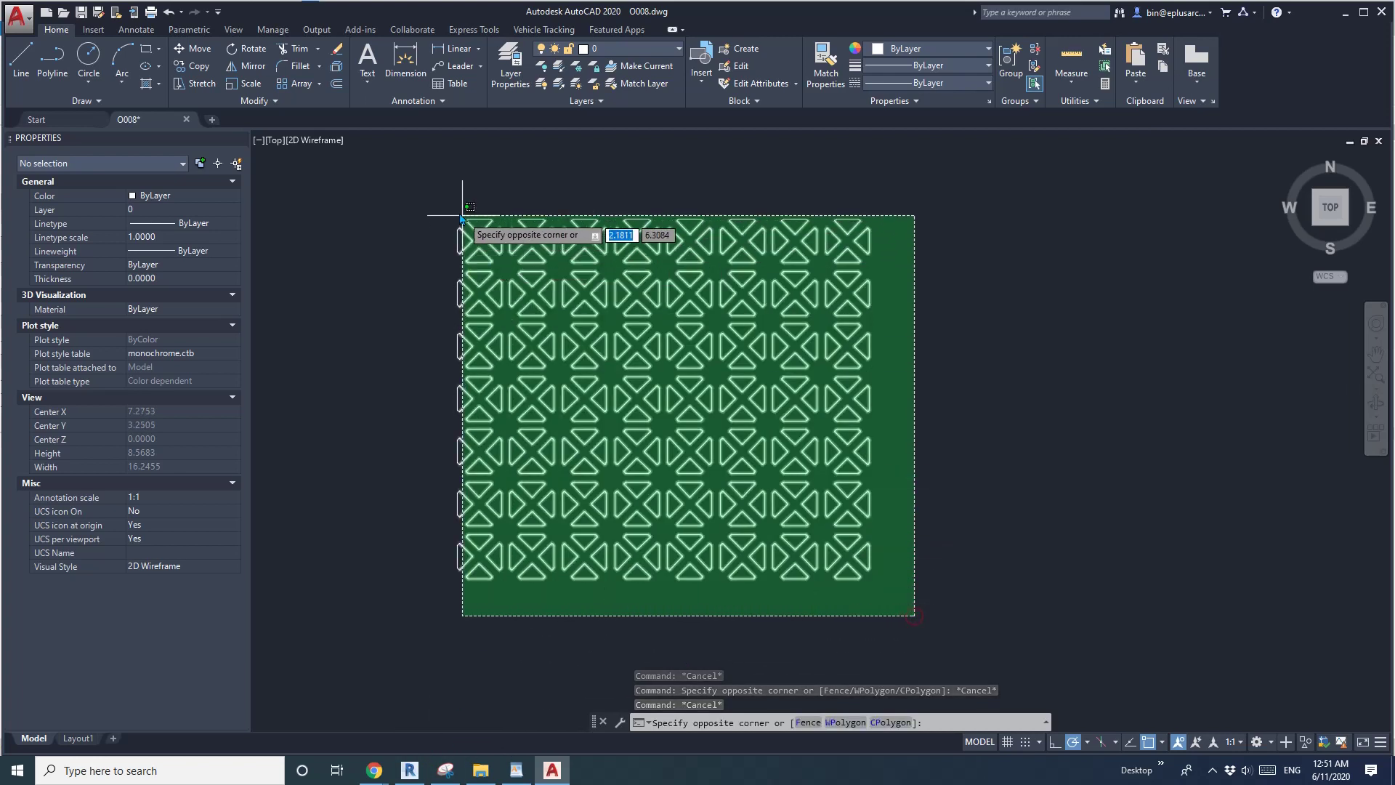
left_click(404, 161)
middle_click_drag(625, 351, 618, 367)
type("SC")
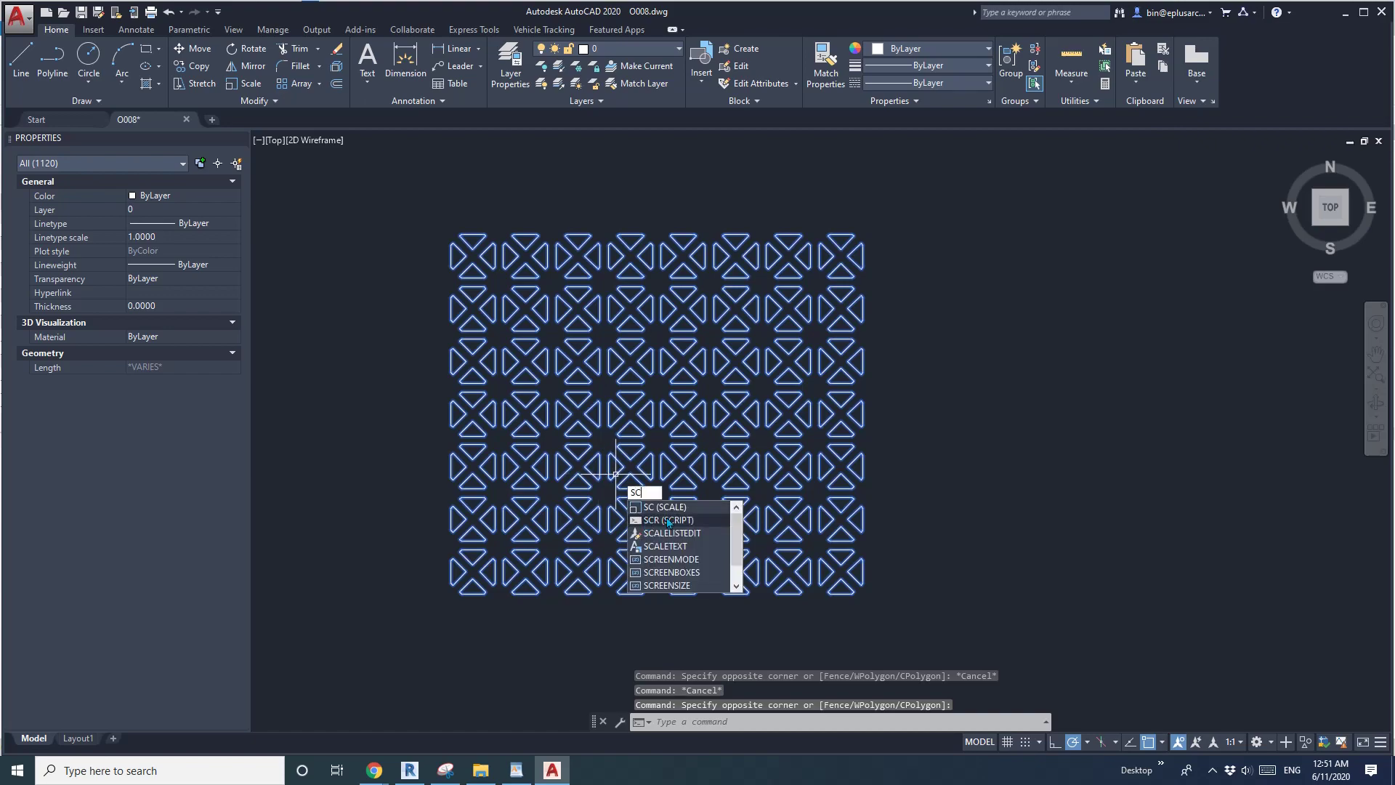
key("Return")
left_click(460, 594)
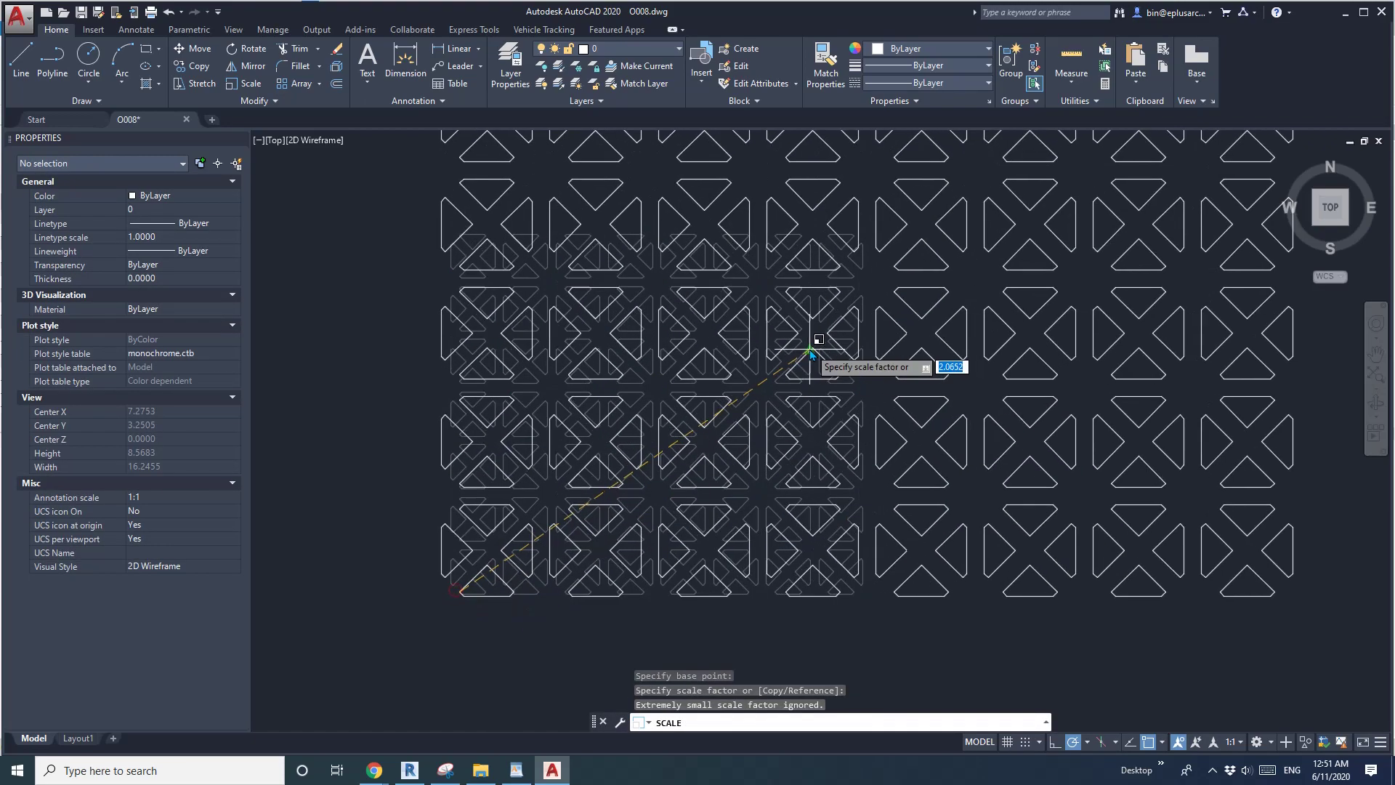
left_click(736, 412)
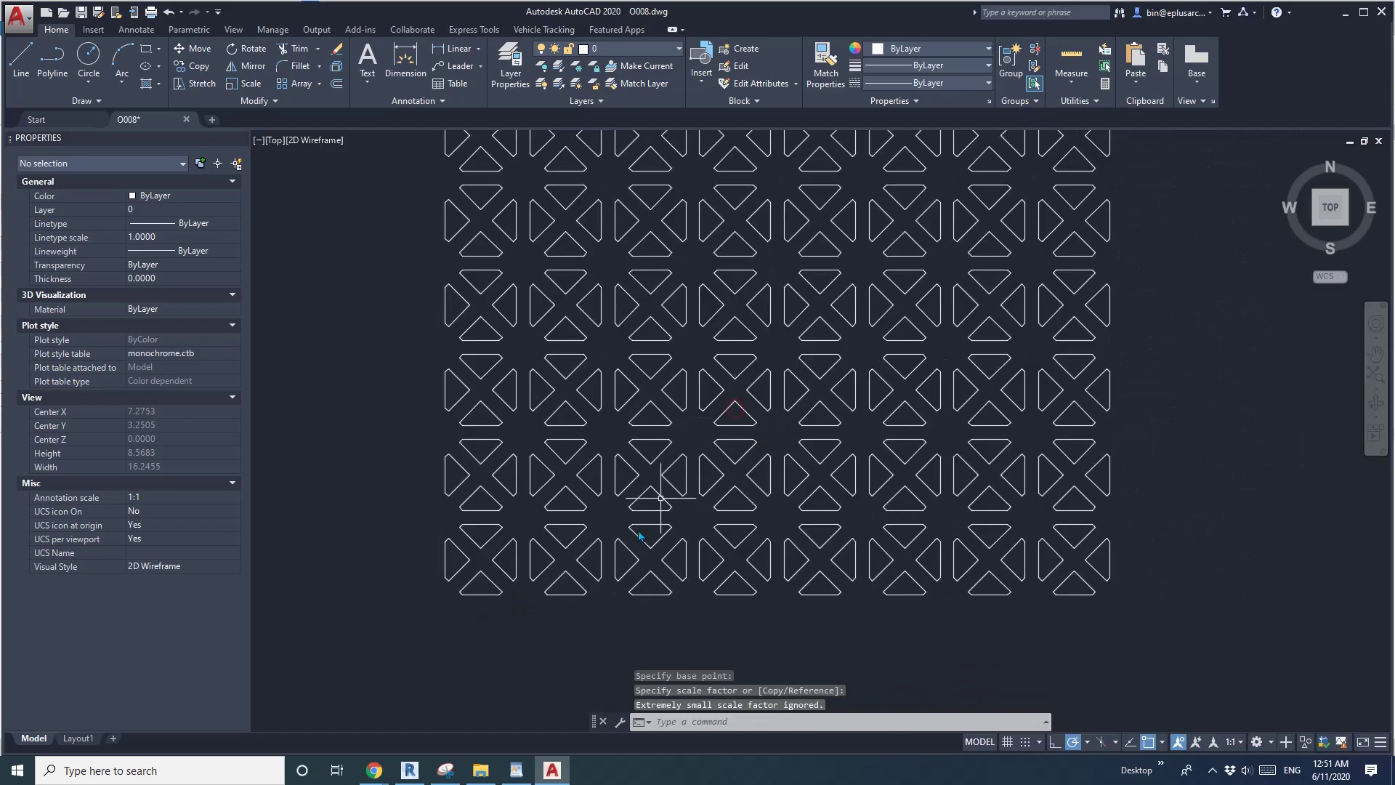
left_click(410, 770)
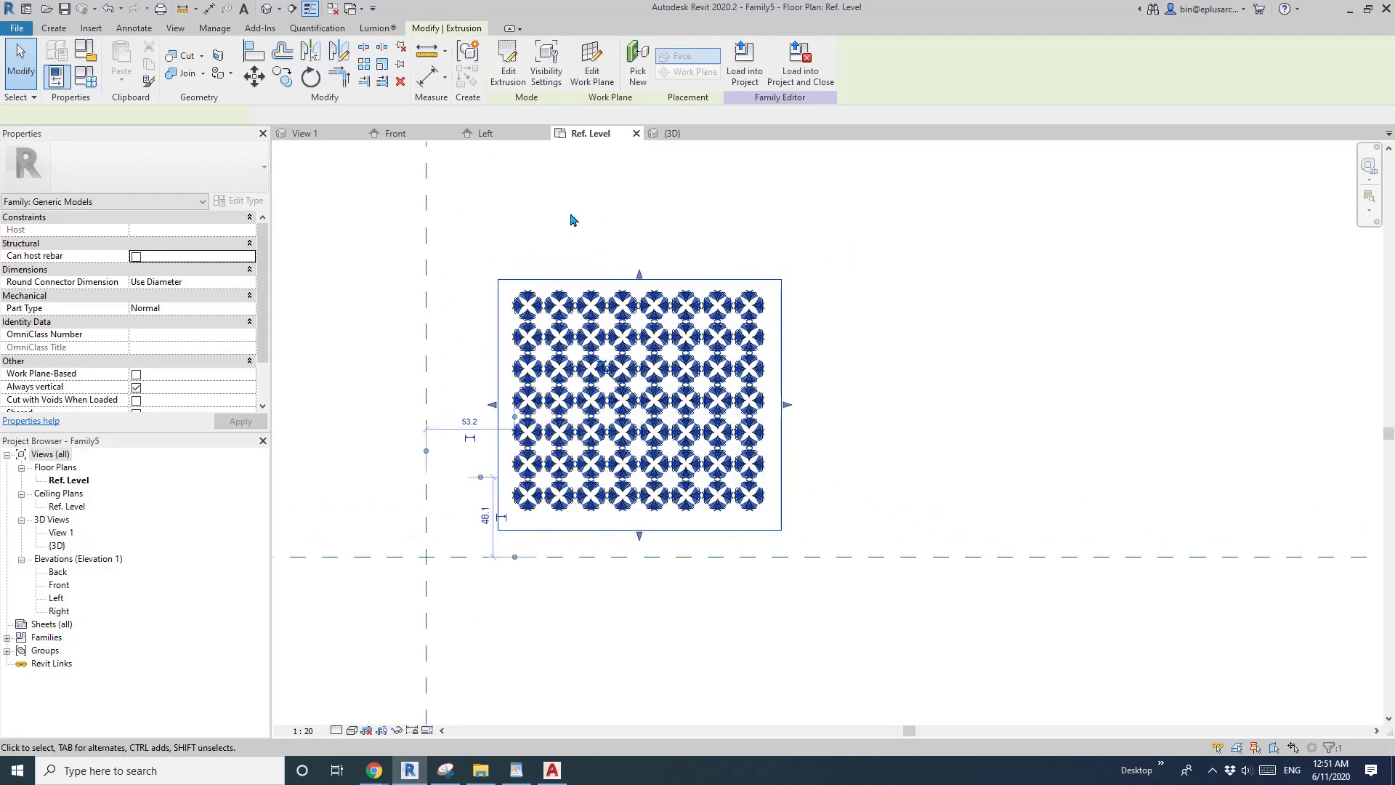
- Scale every line of the panel's extrusion sketch from its lower-left to upper-right corner
double_click(654, 308)
left_click_drag(836, 229, 467, 574)
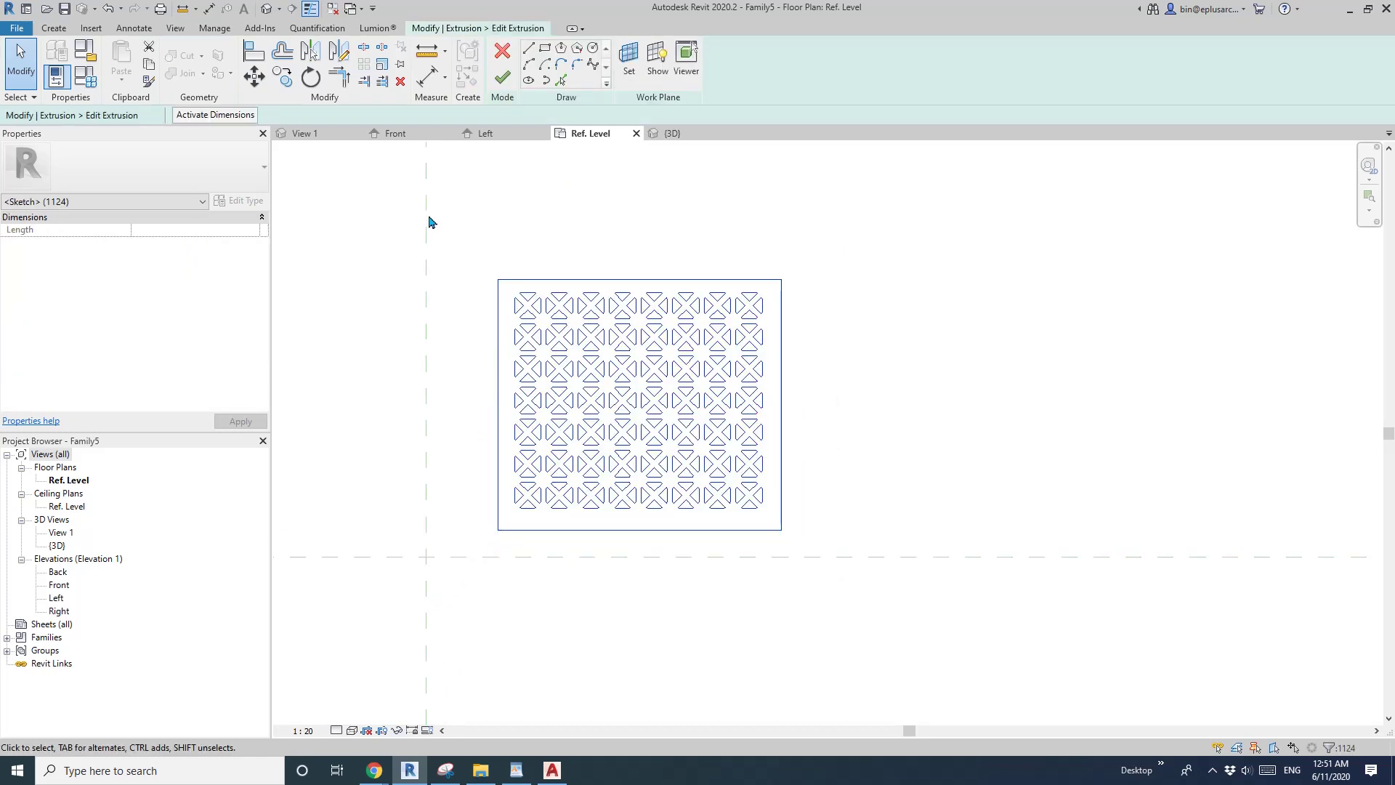
key("e")
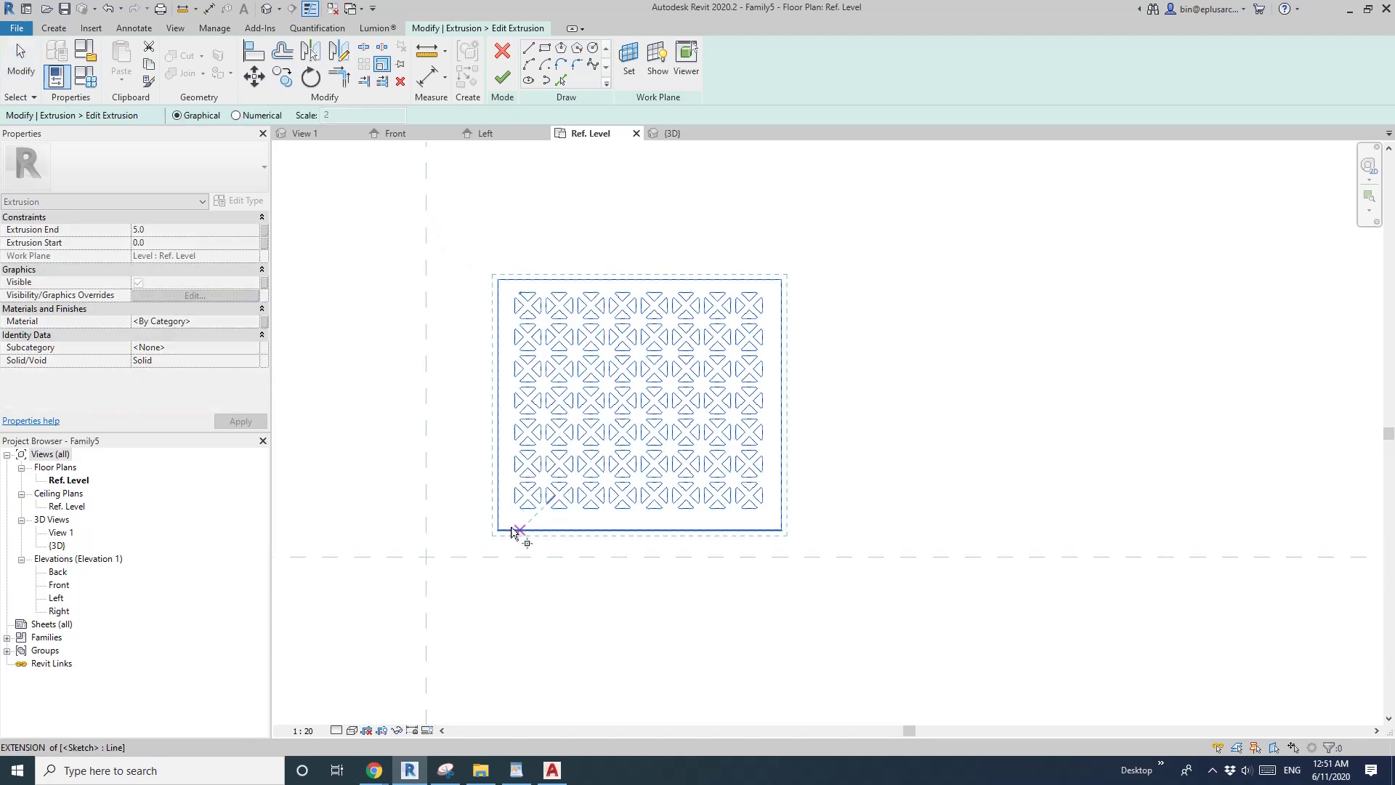
left_click(497, 531)
left_click(781, 284)
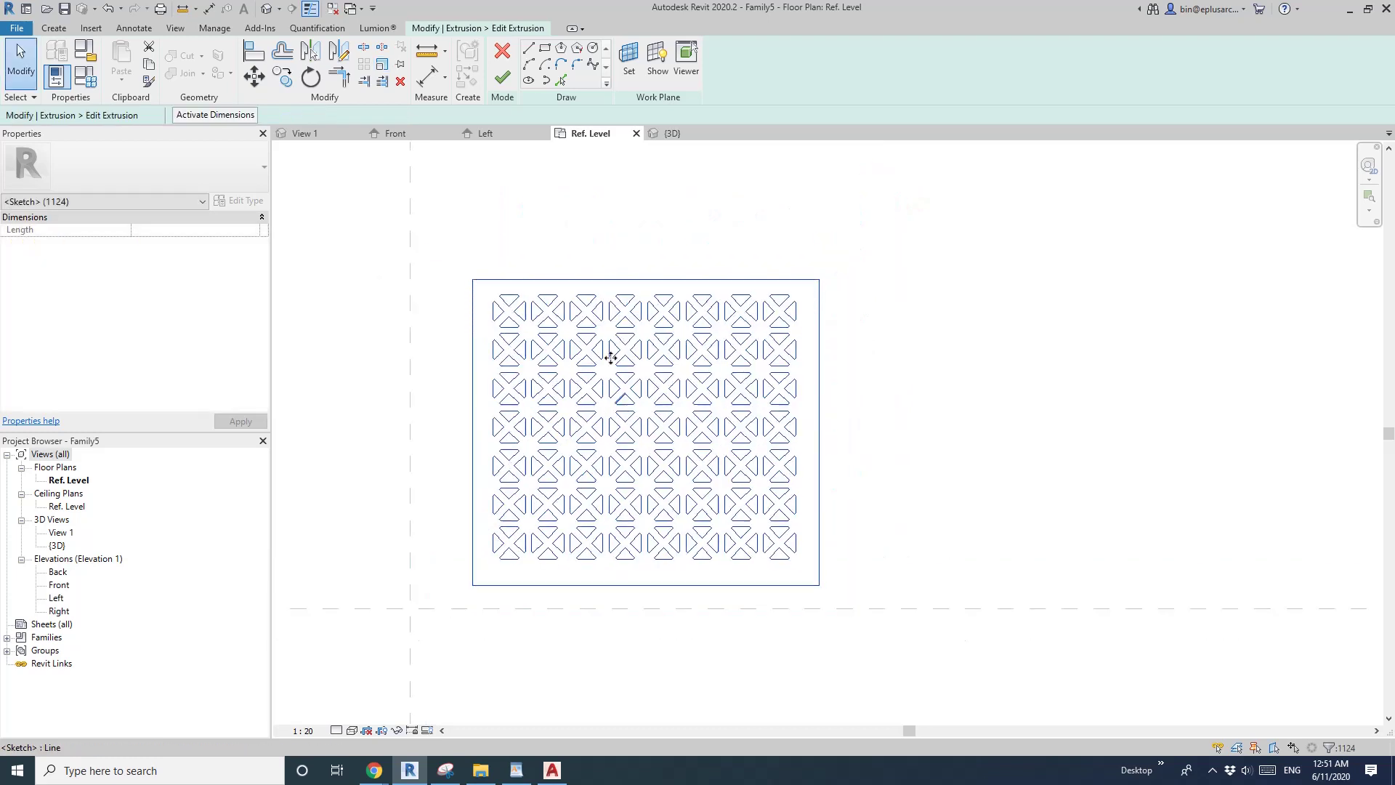
key("Escape")
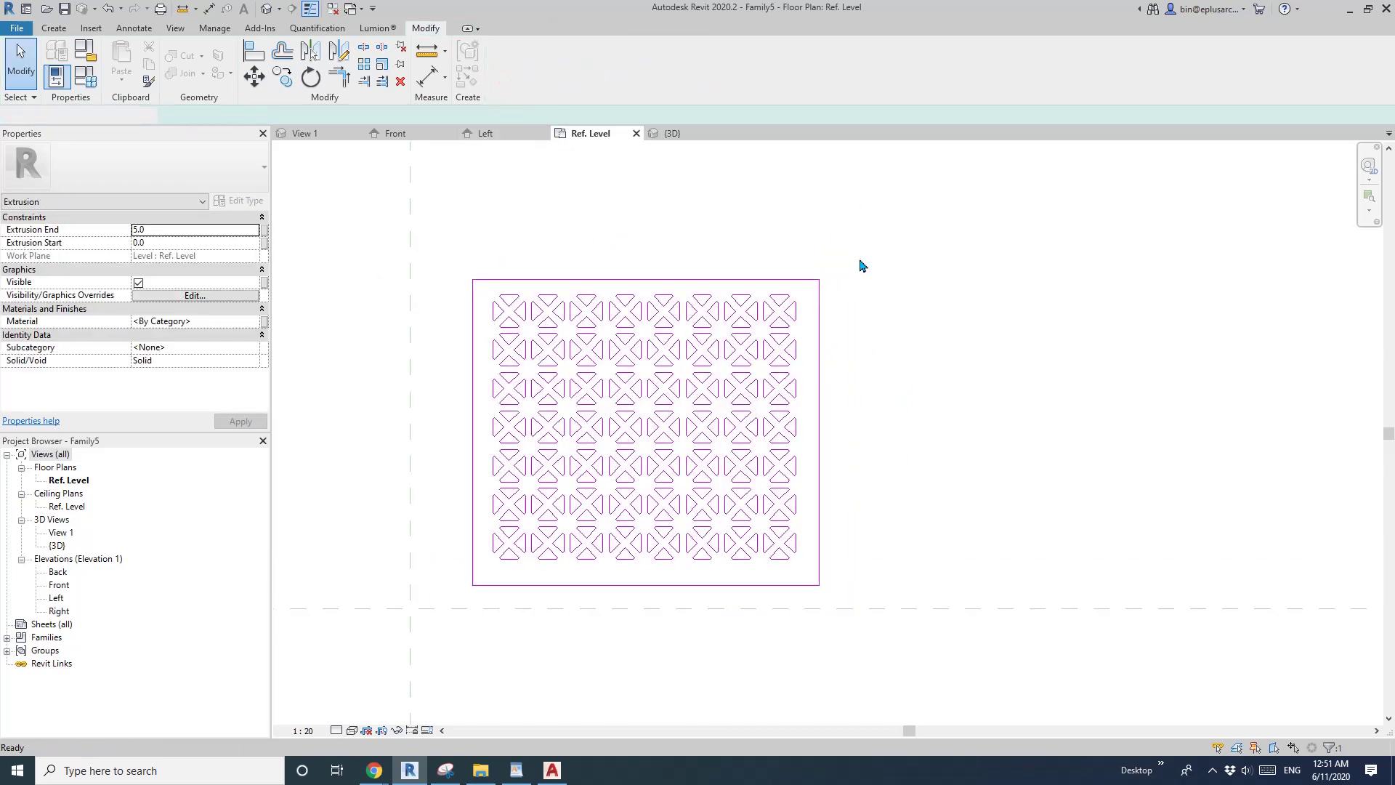
- Deselect the panel and switch to the {3D} view showing the larger X-shaped cutouts
left_click(923, 381)
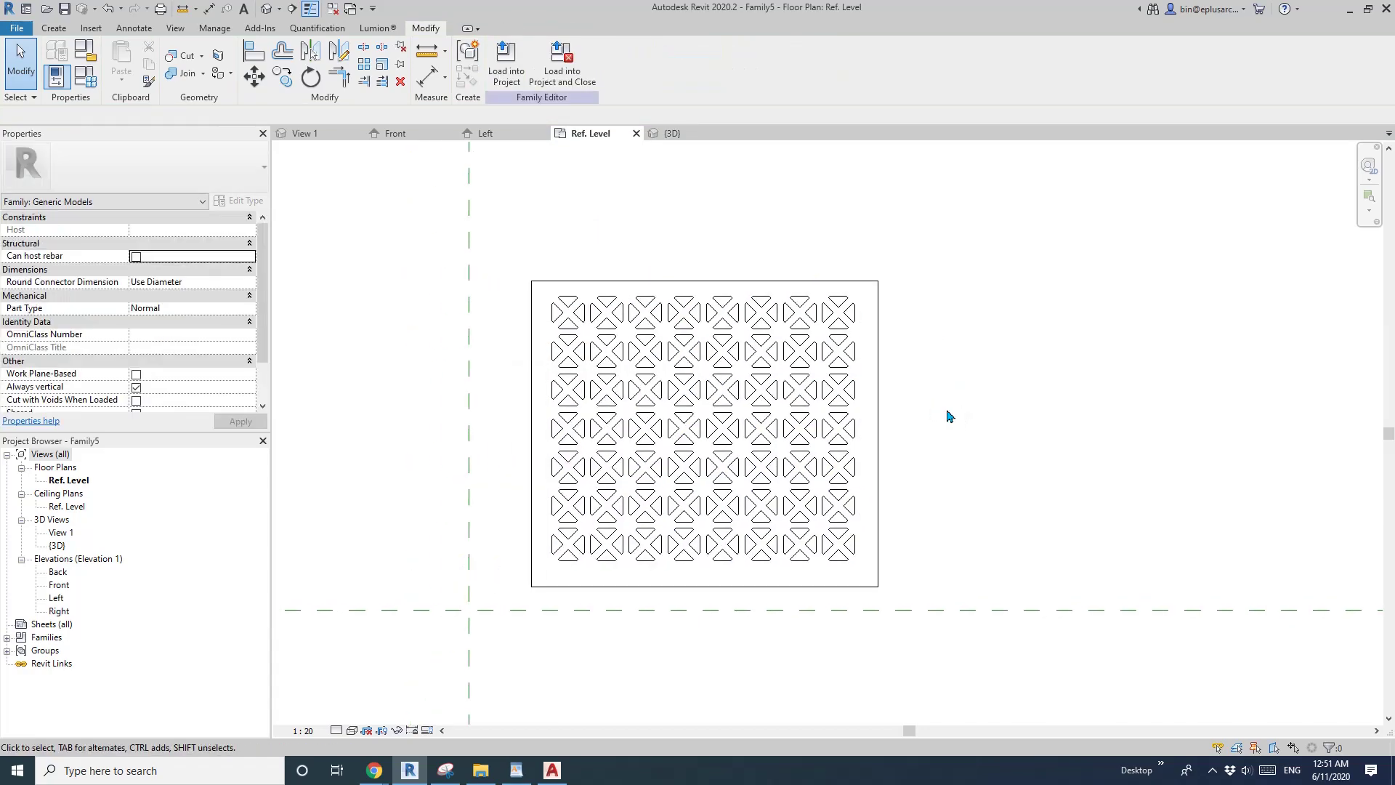
key("ctrl+Tab")
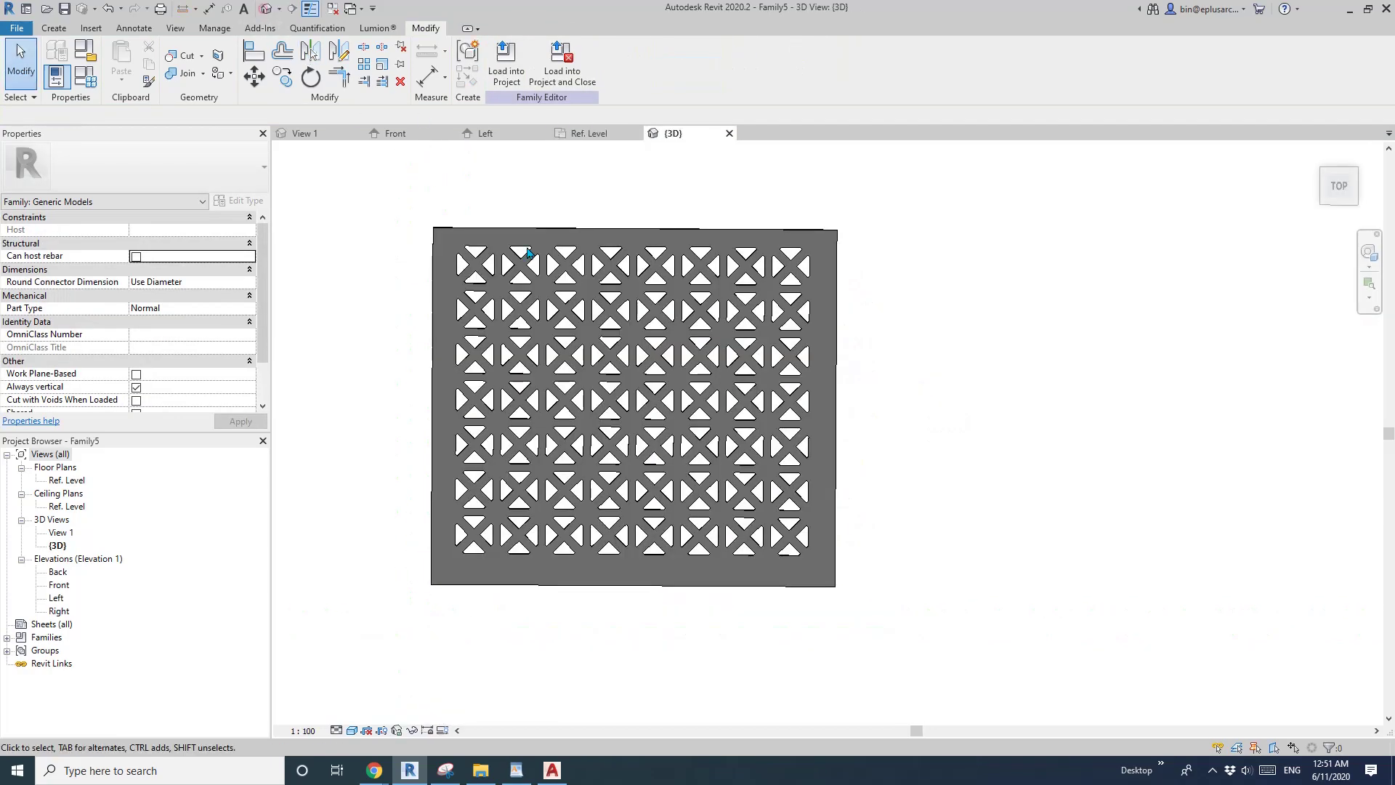